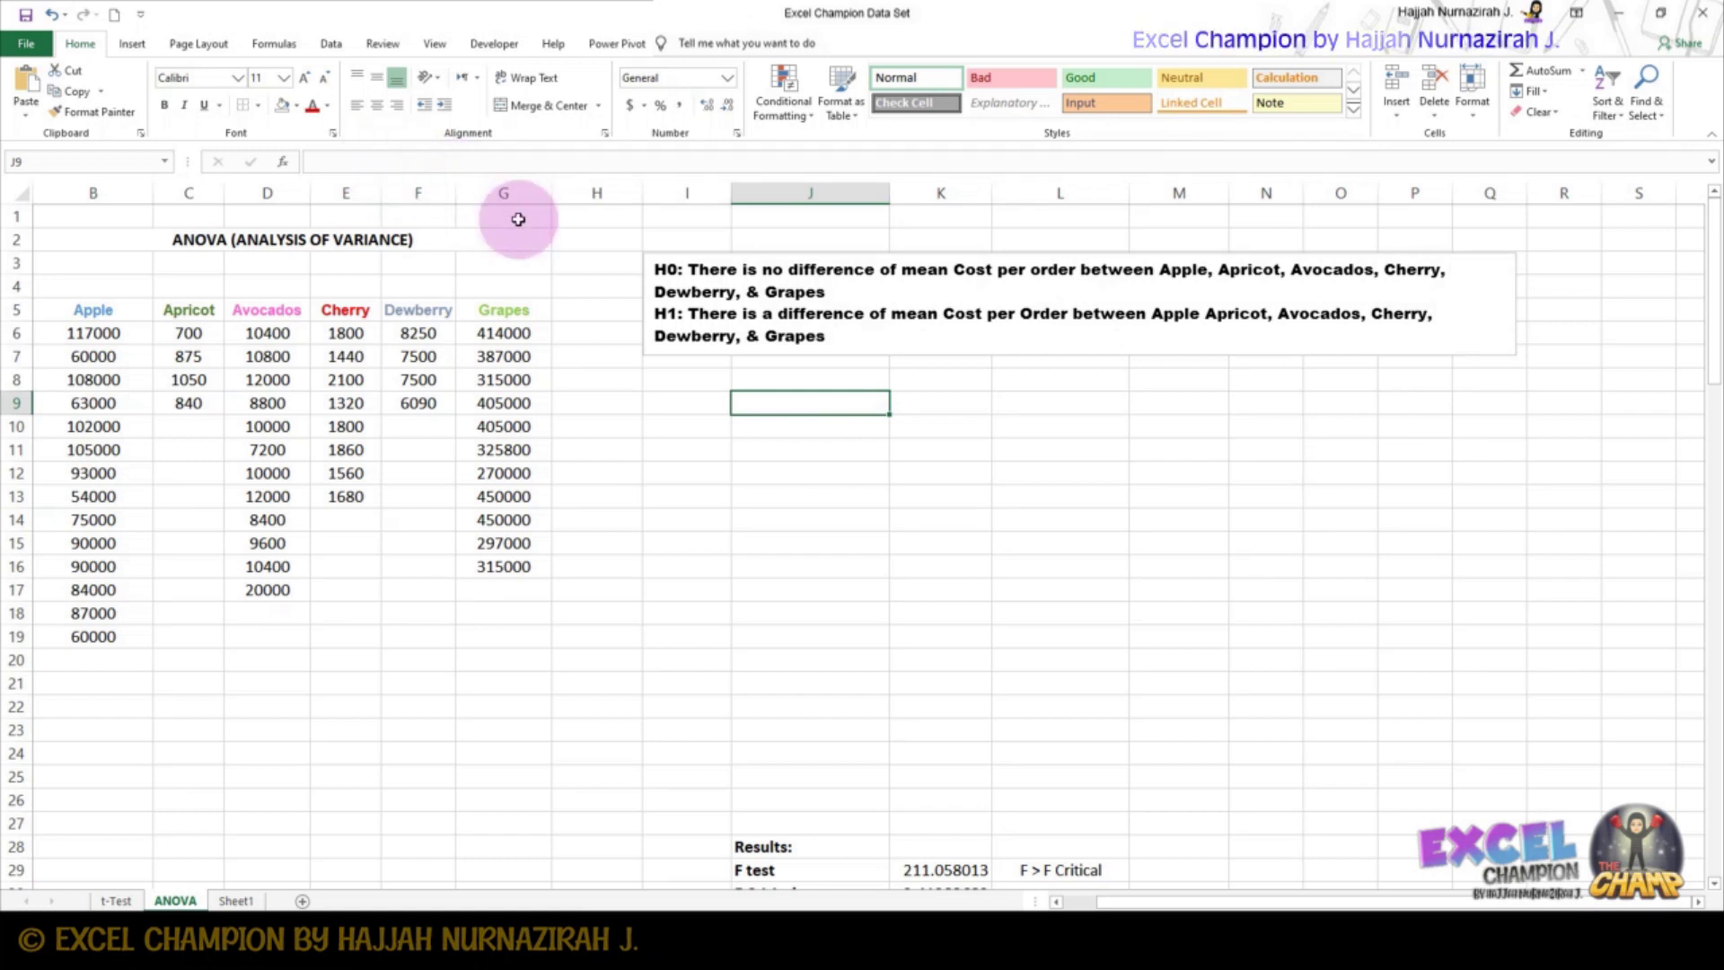
- Run Anova: Single Factor on B5:G19 with labels, outputting the table at I9
click(331, 45)
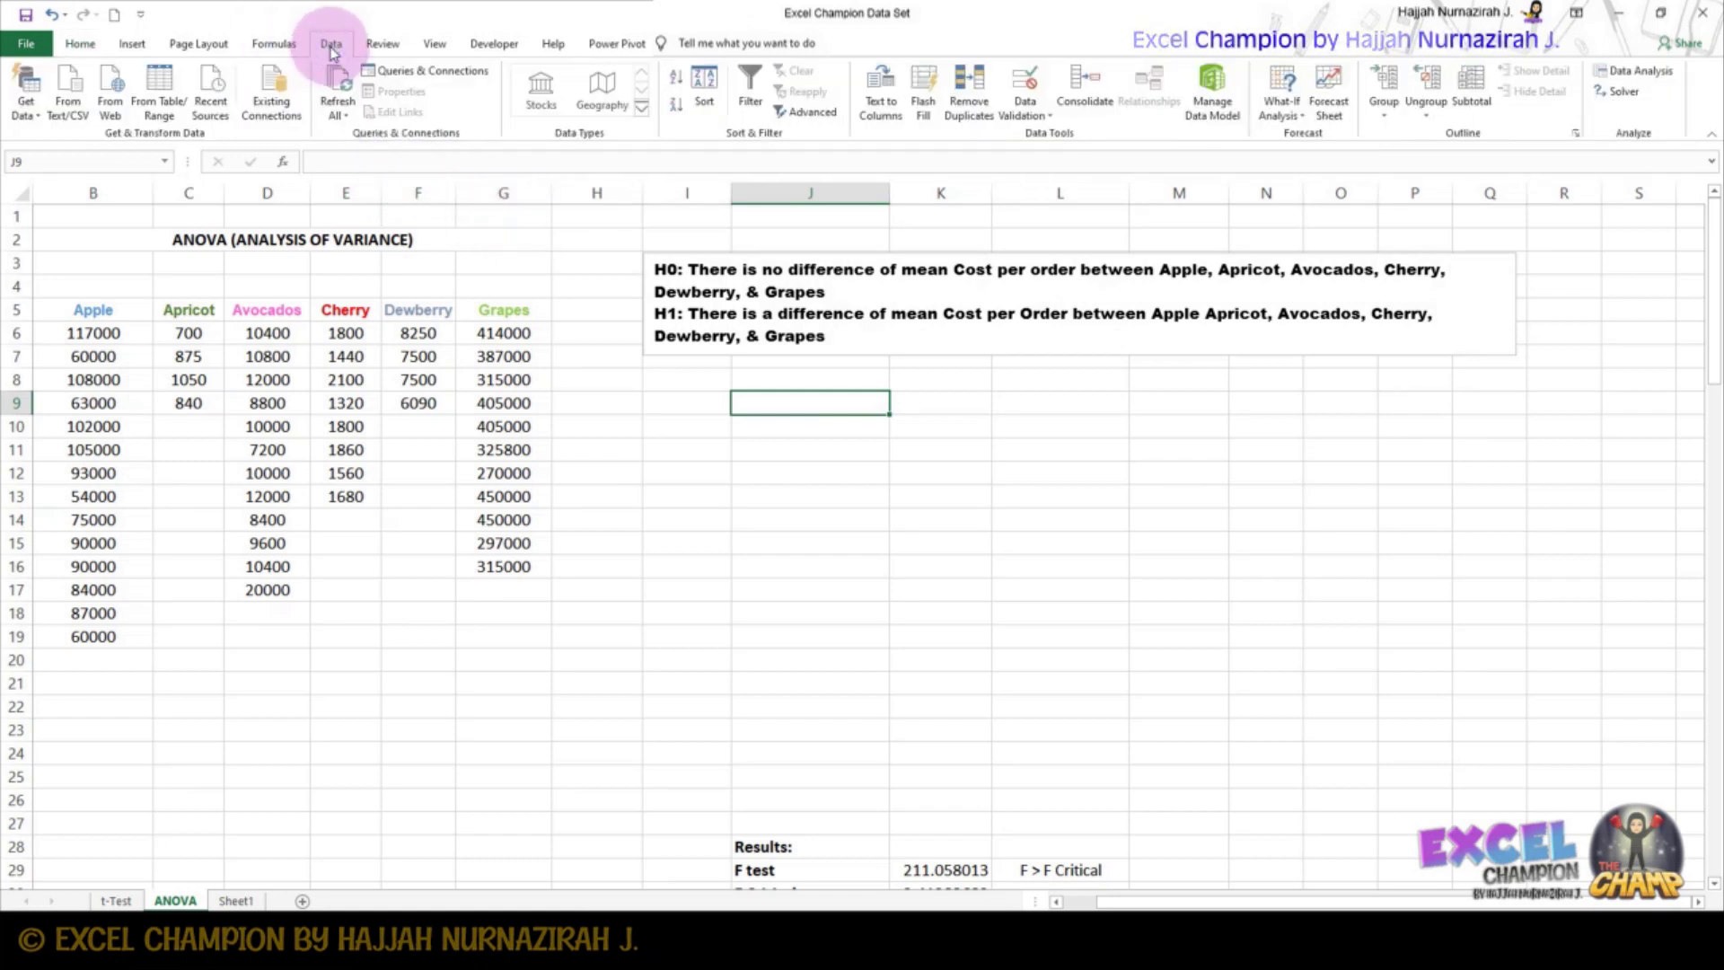
click(1645, 74)
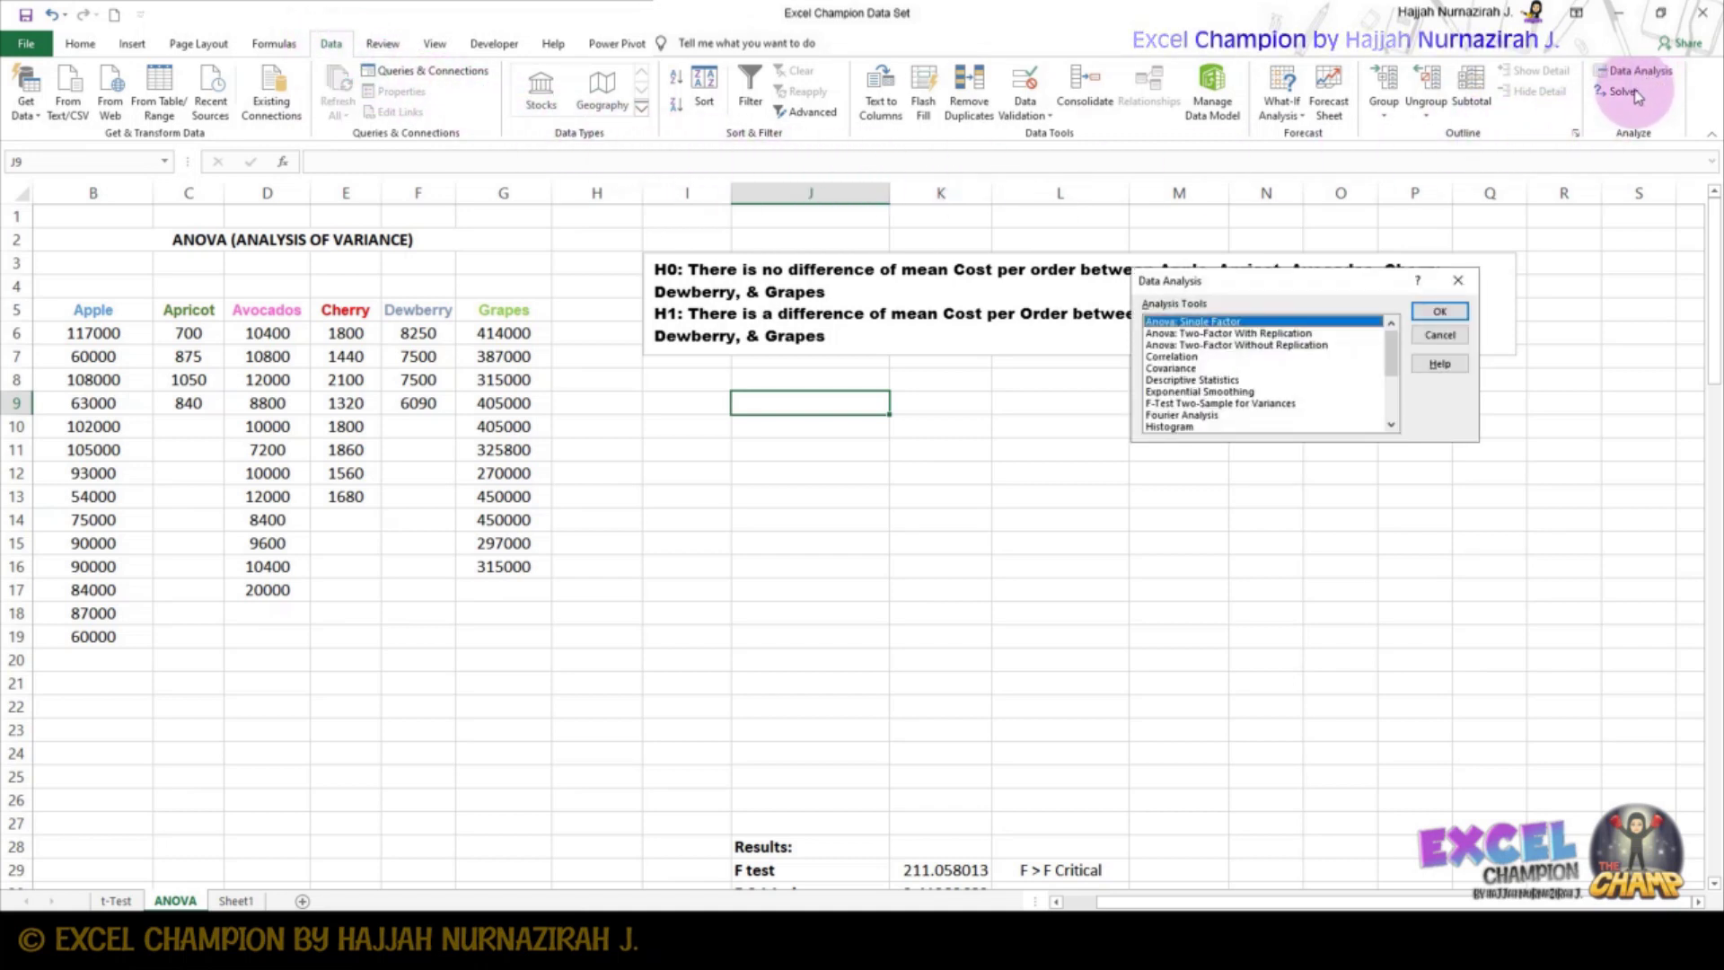
double_click(1206, 323)
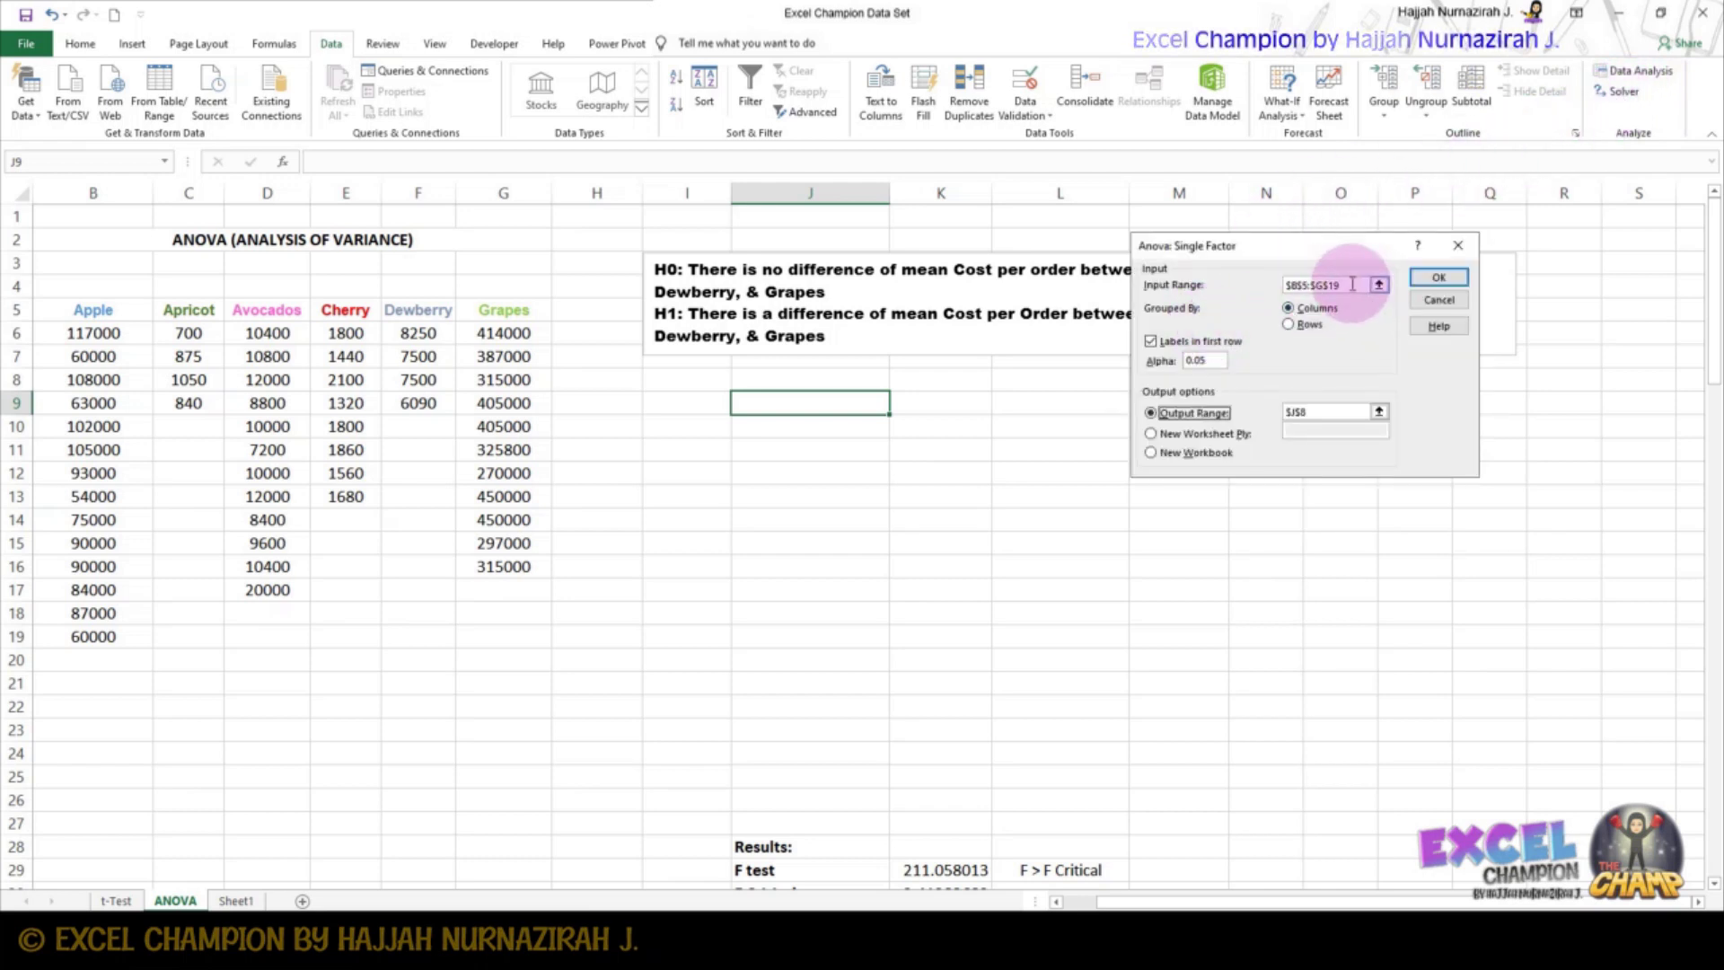
drag(1353, 284, 1268, 287)
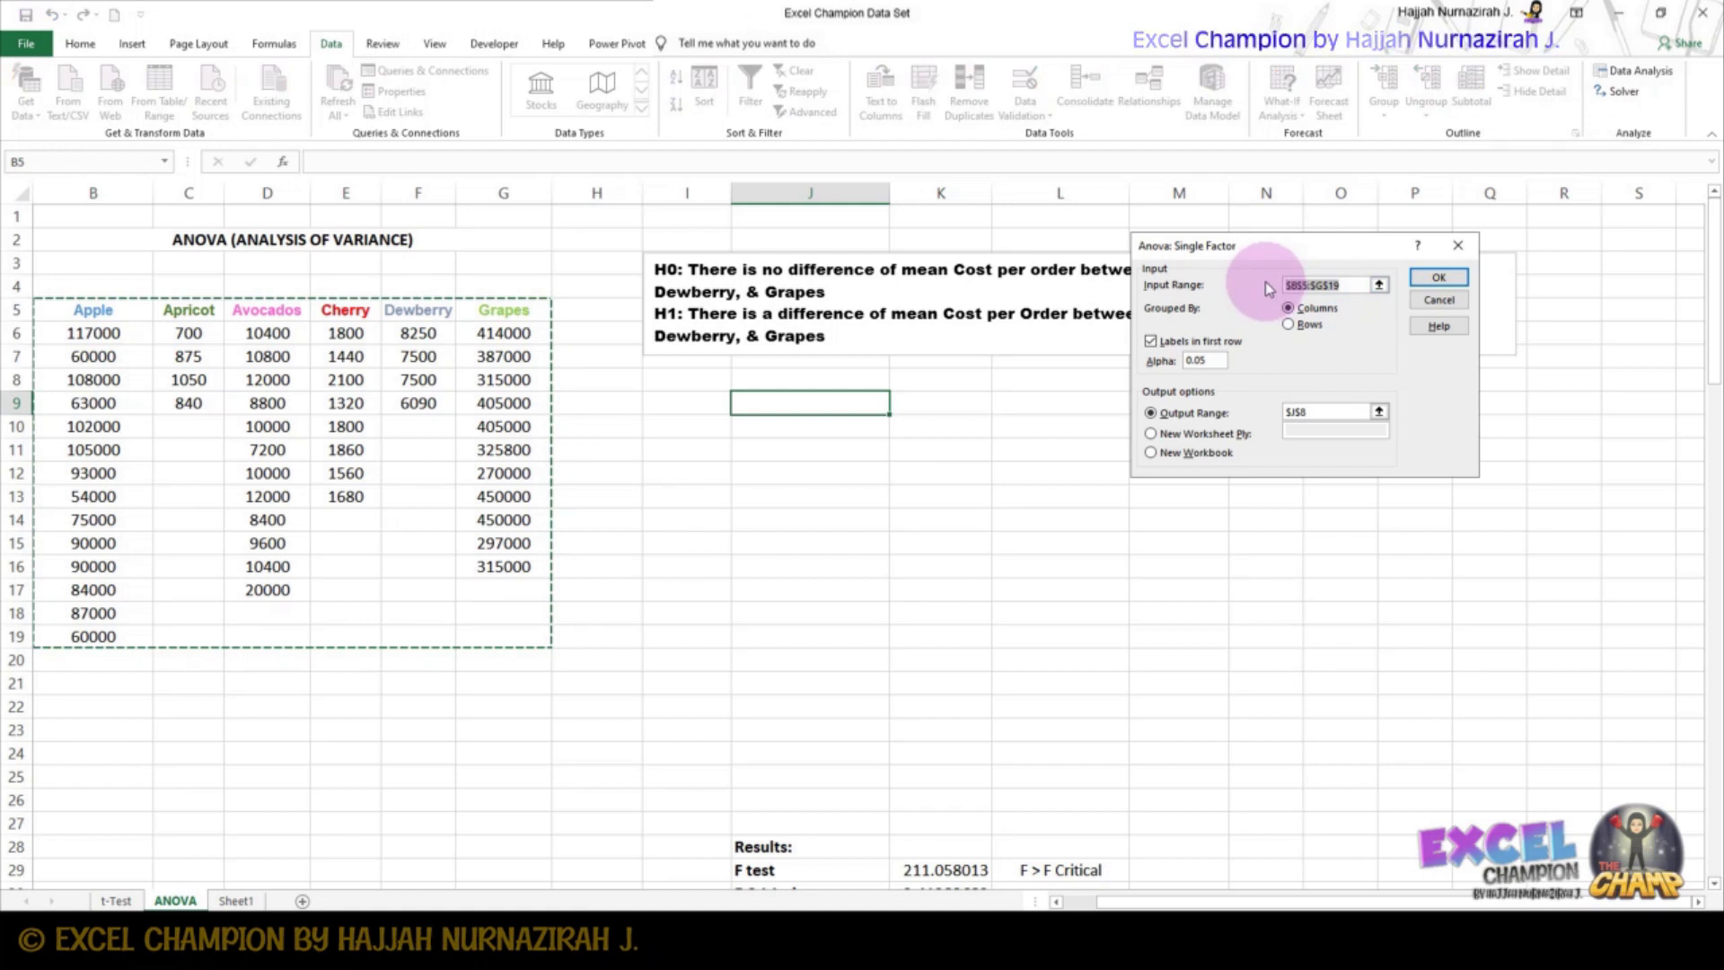
key(BackSpace)
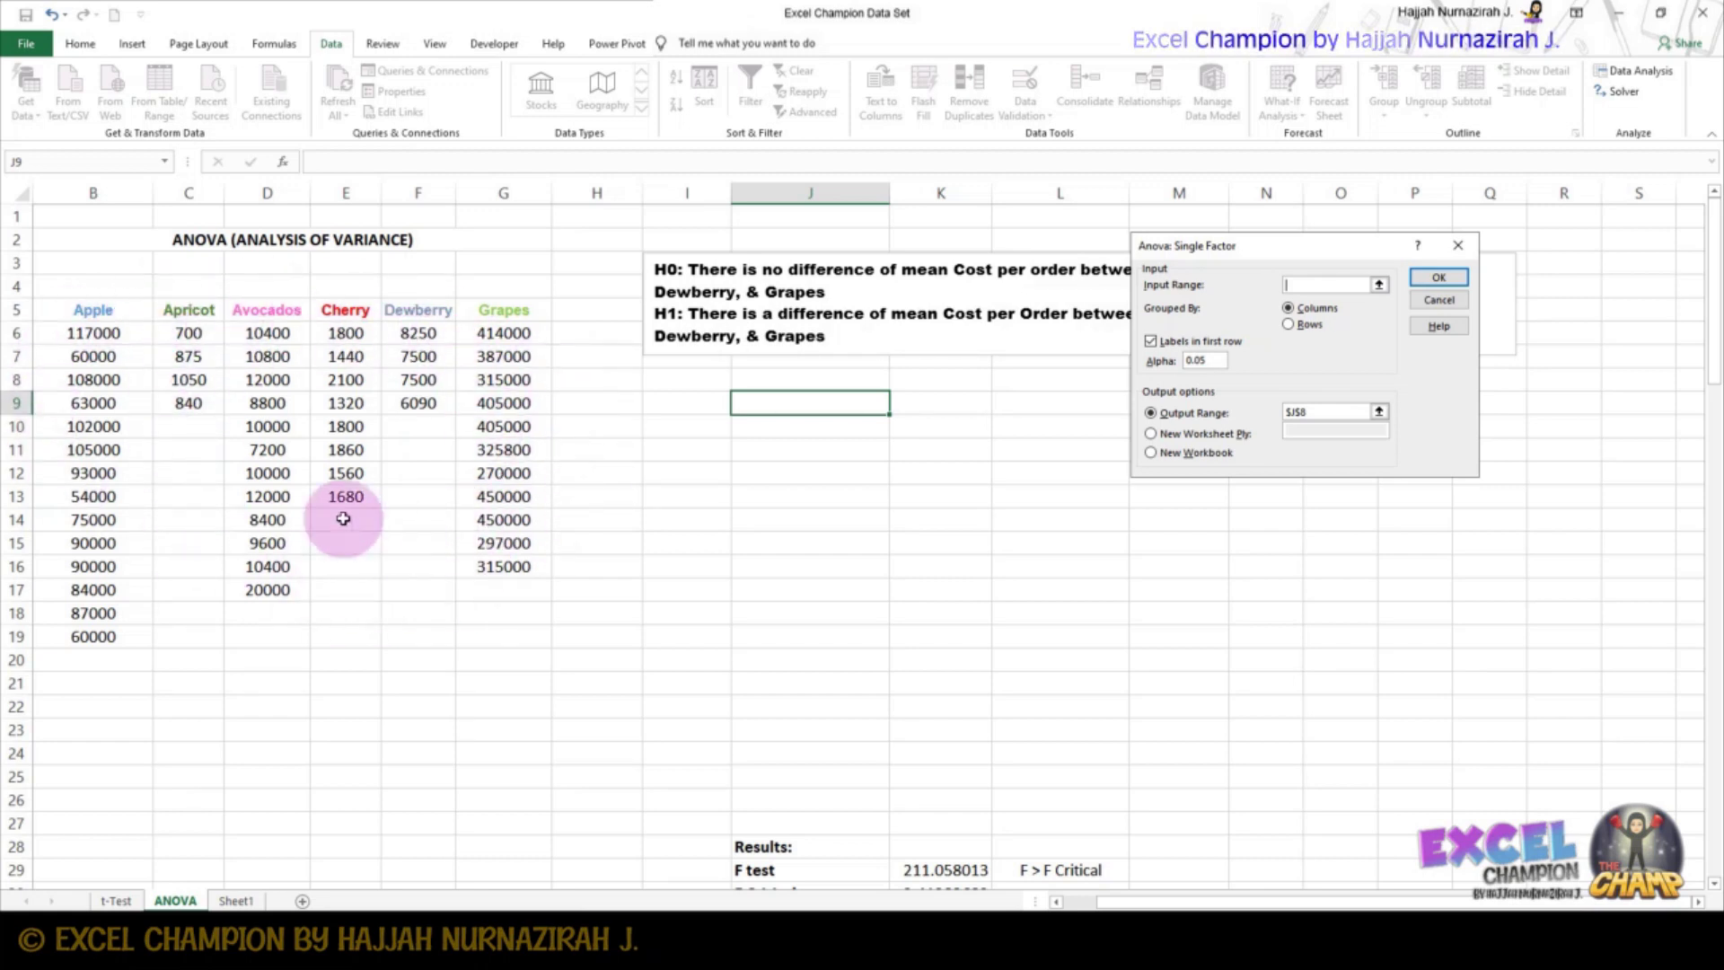
mouse_move(105, 312)
mouse_down()
mouse_move(471, 503)
mouse_move(477, 632)
mouse_up()
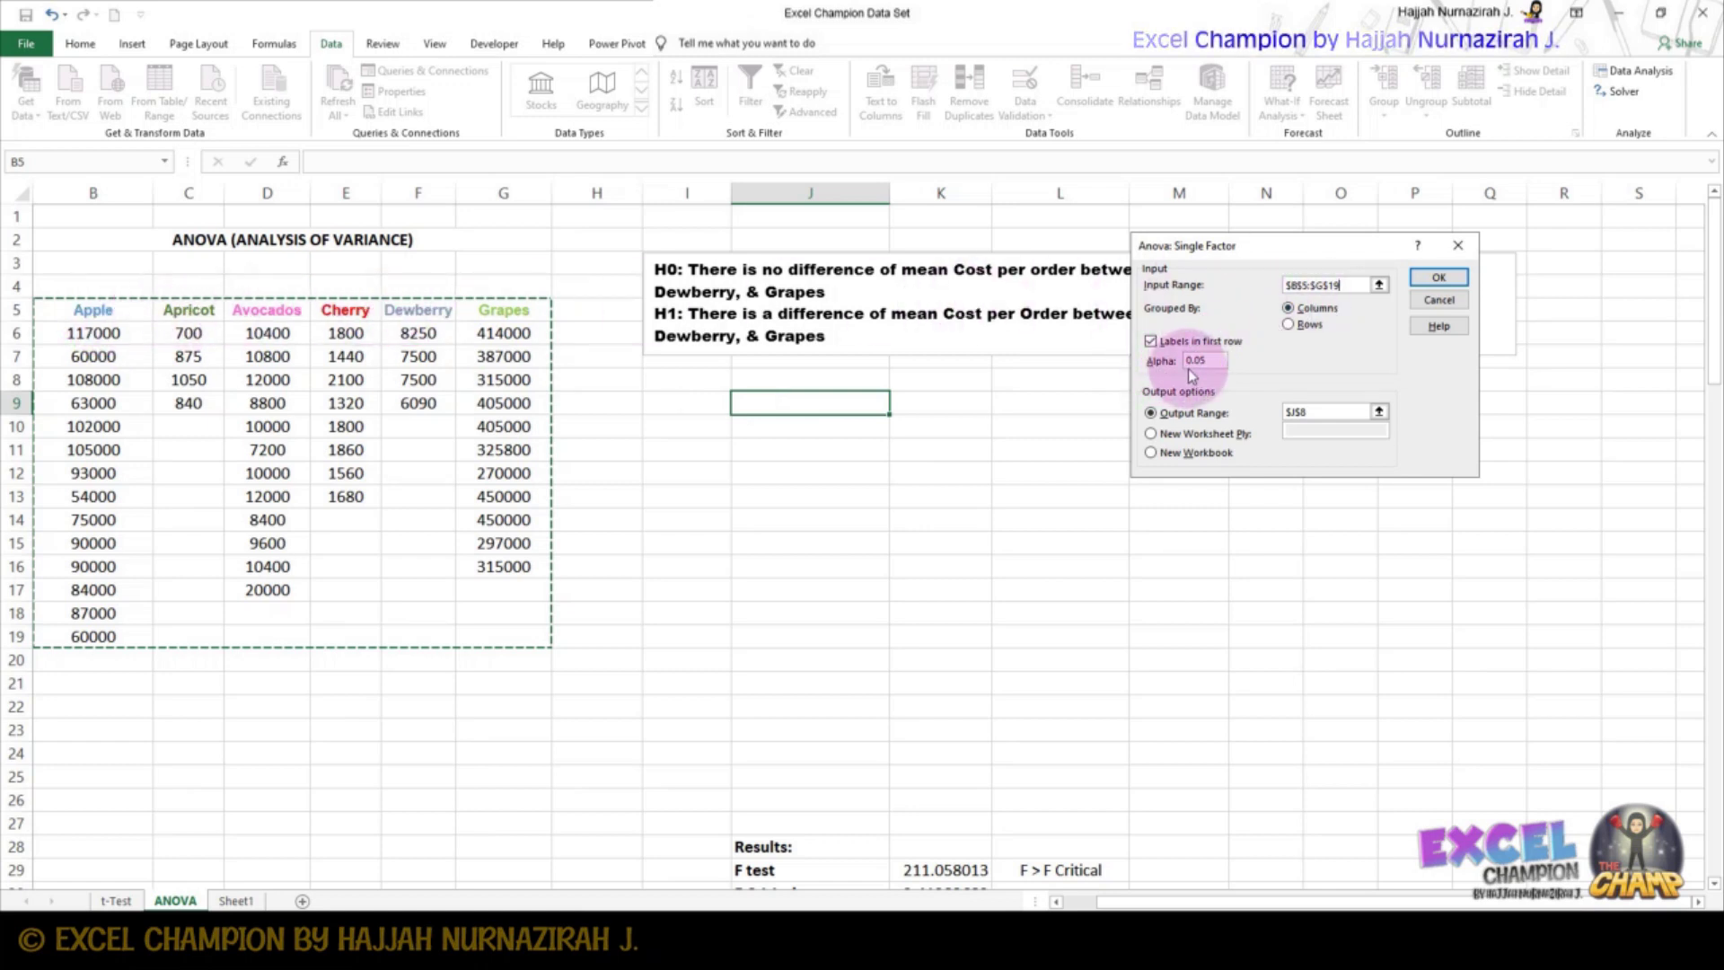
click(1313, 411)
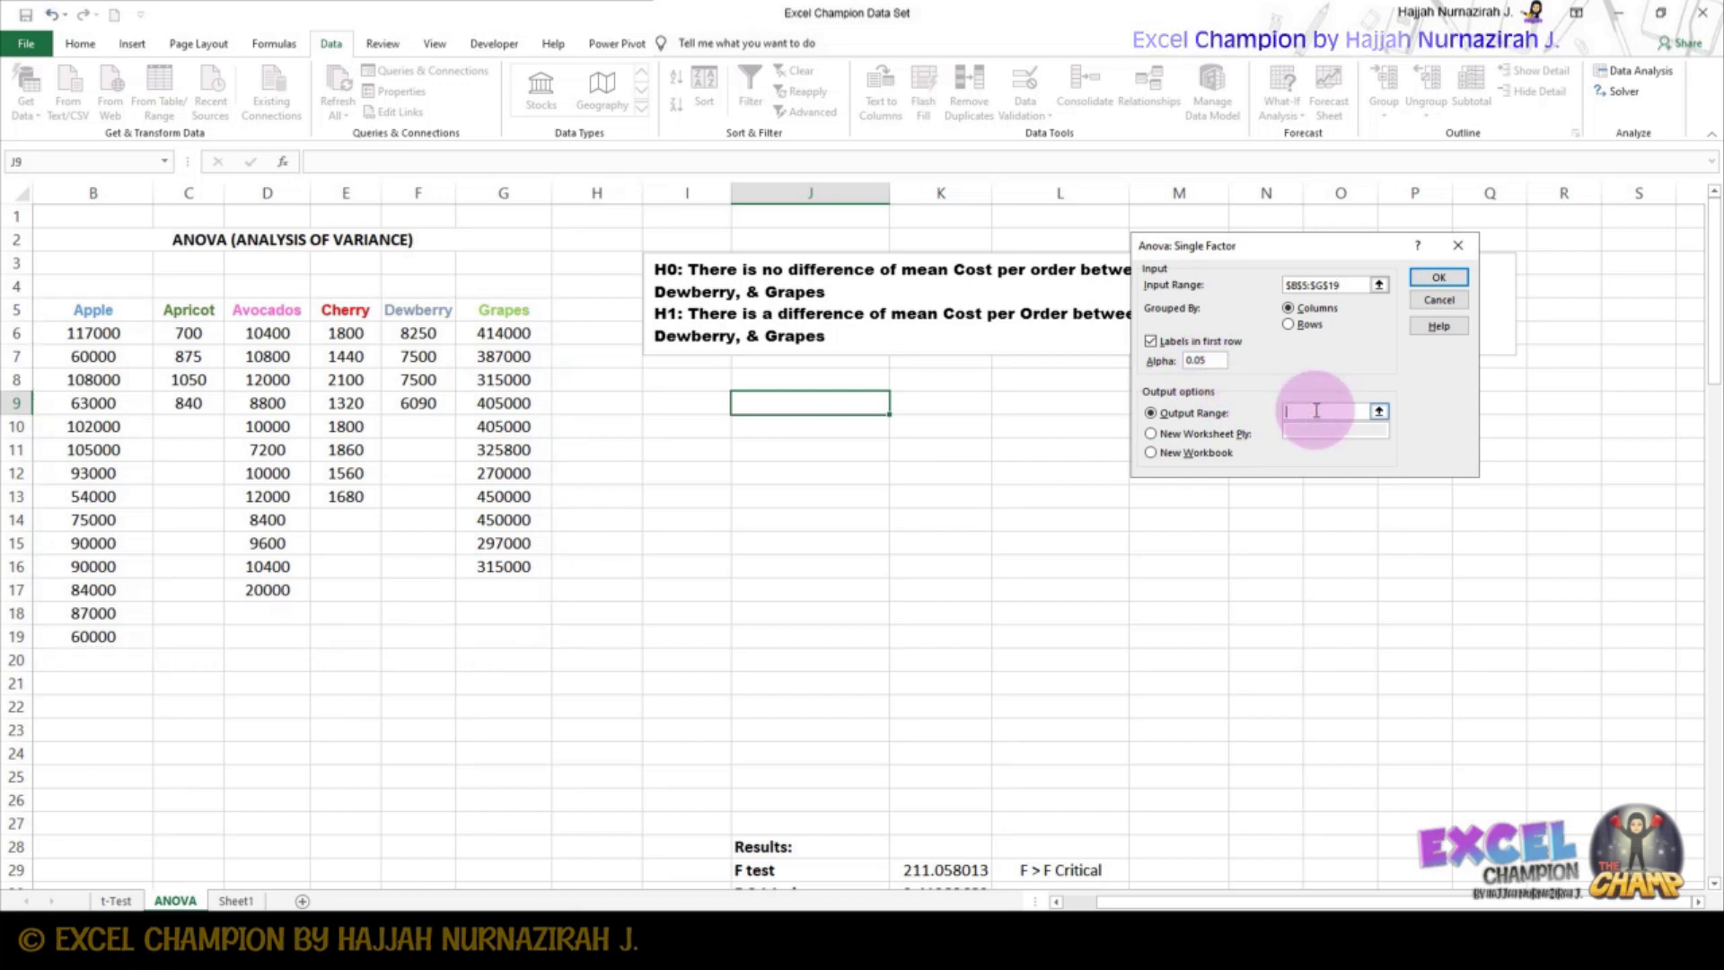
click(685, 402)
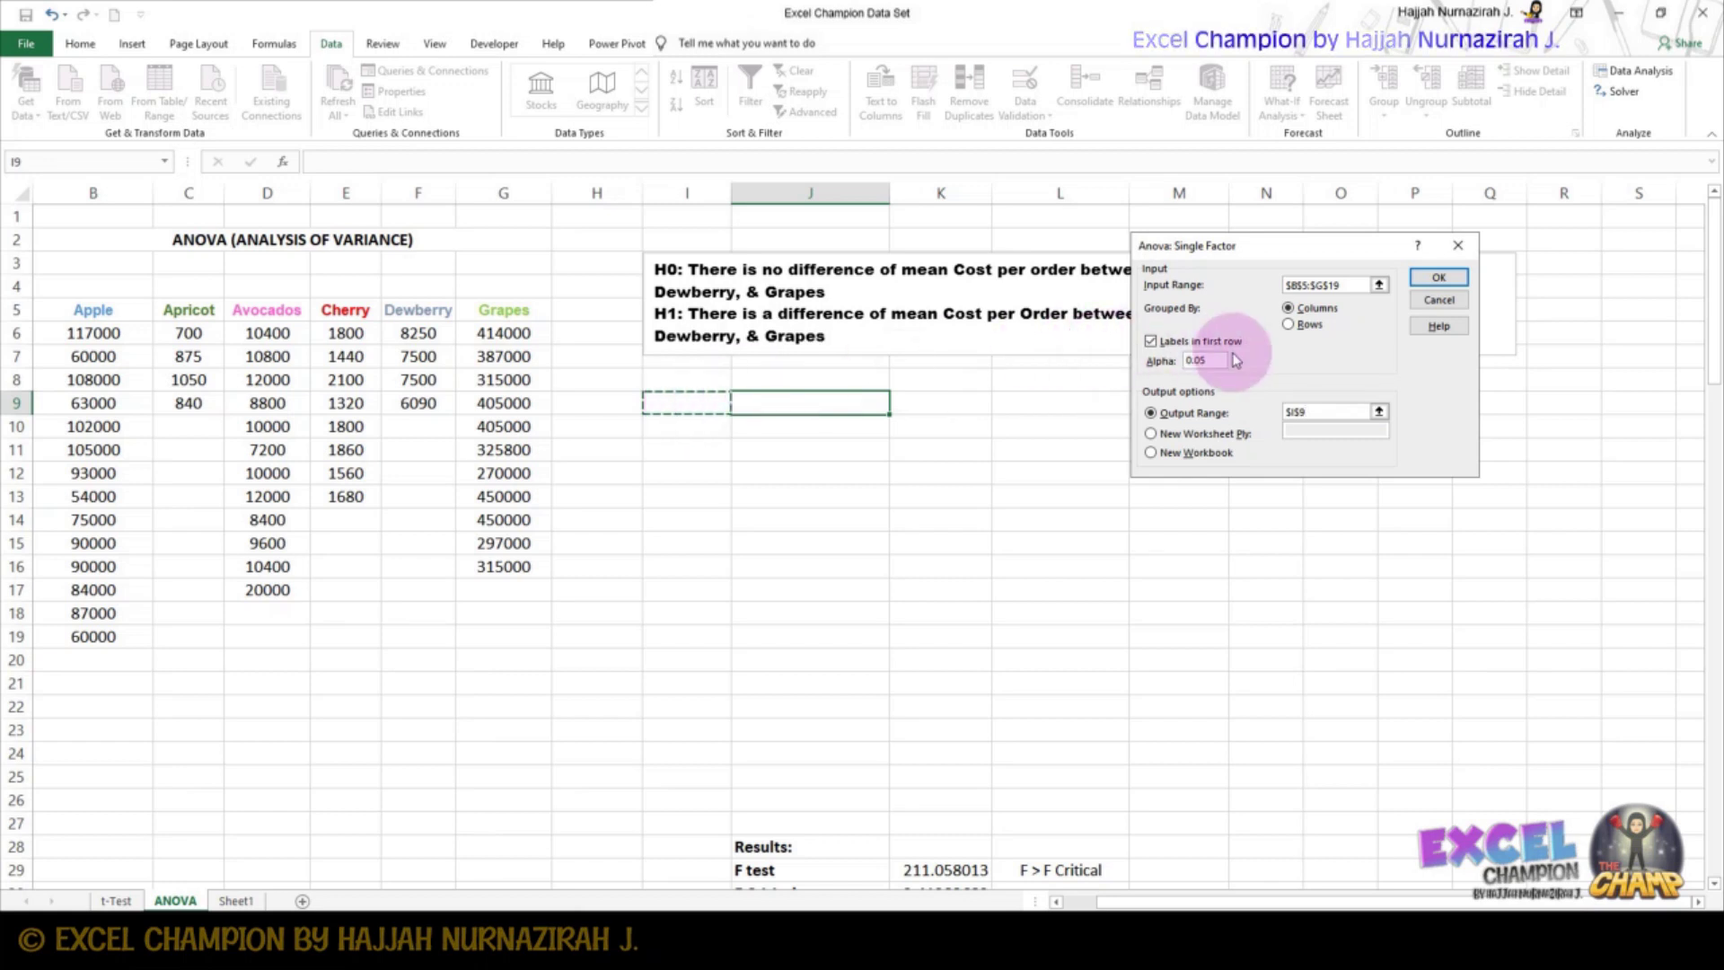
click(685, 399)
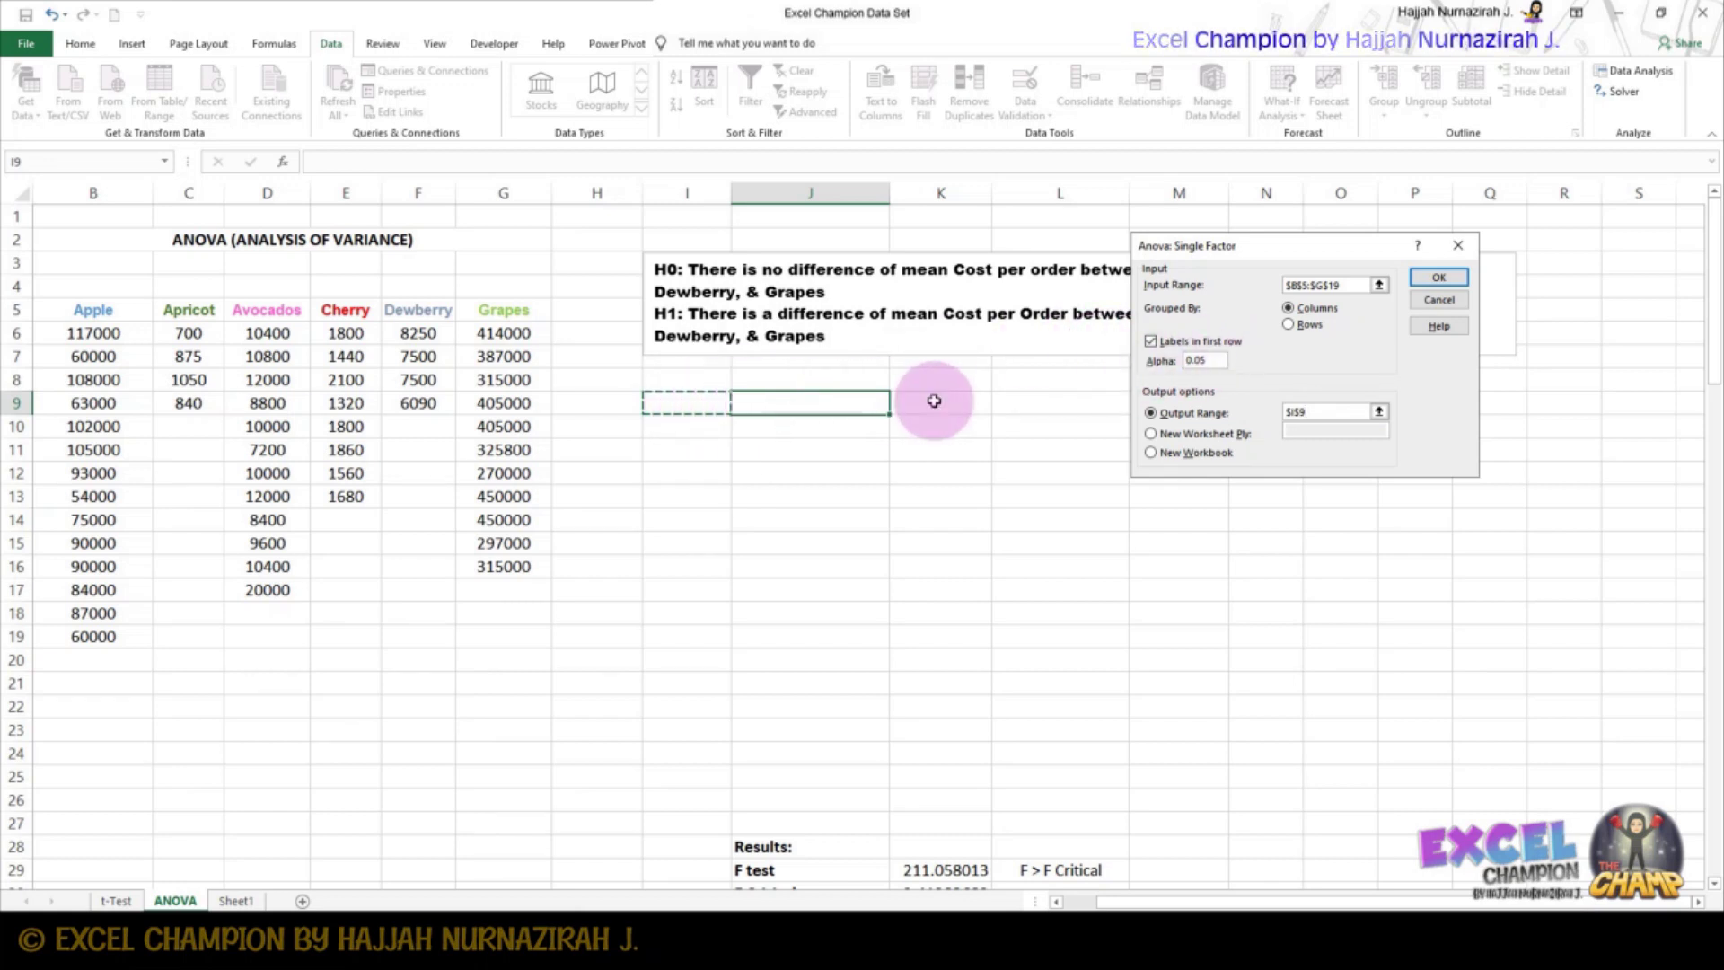
click(1432, 278)
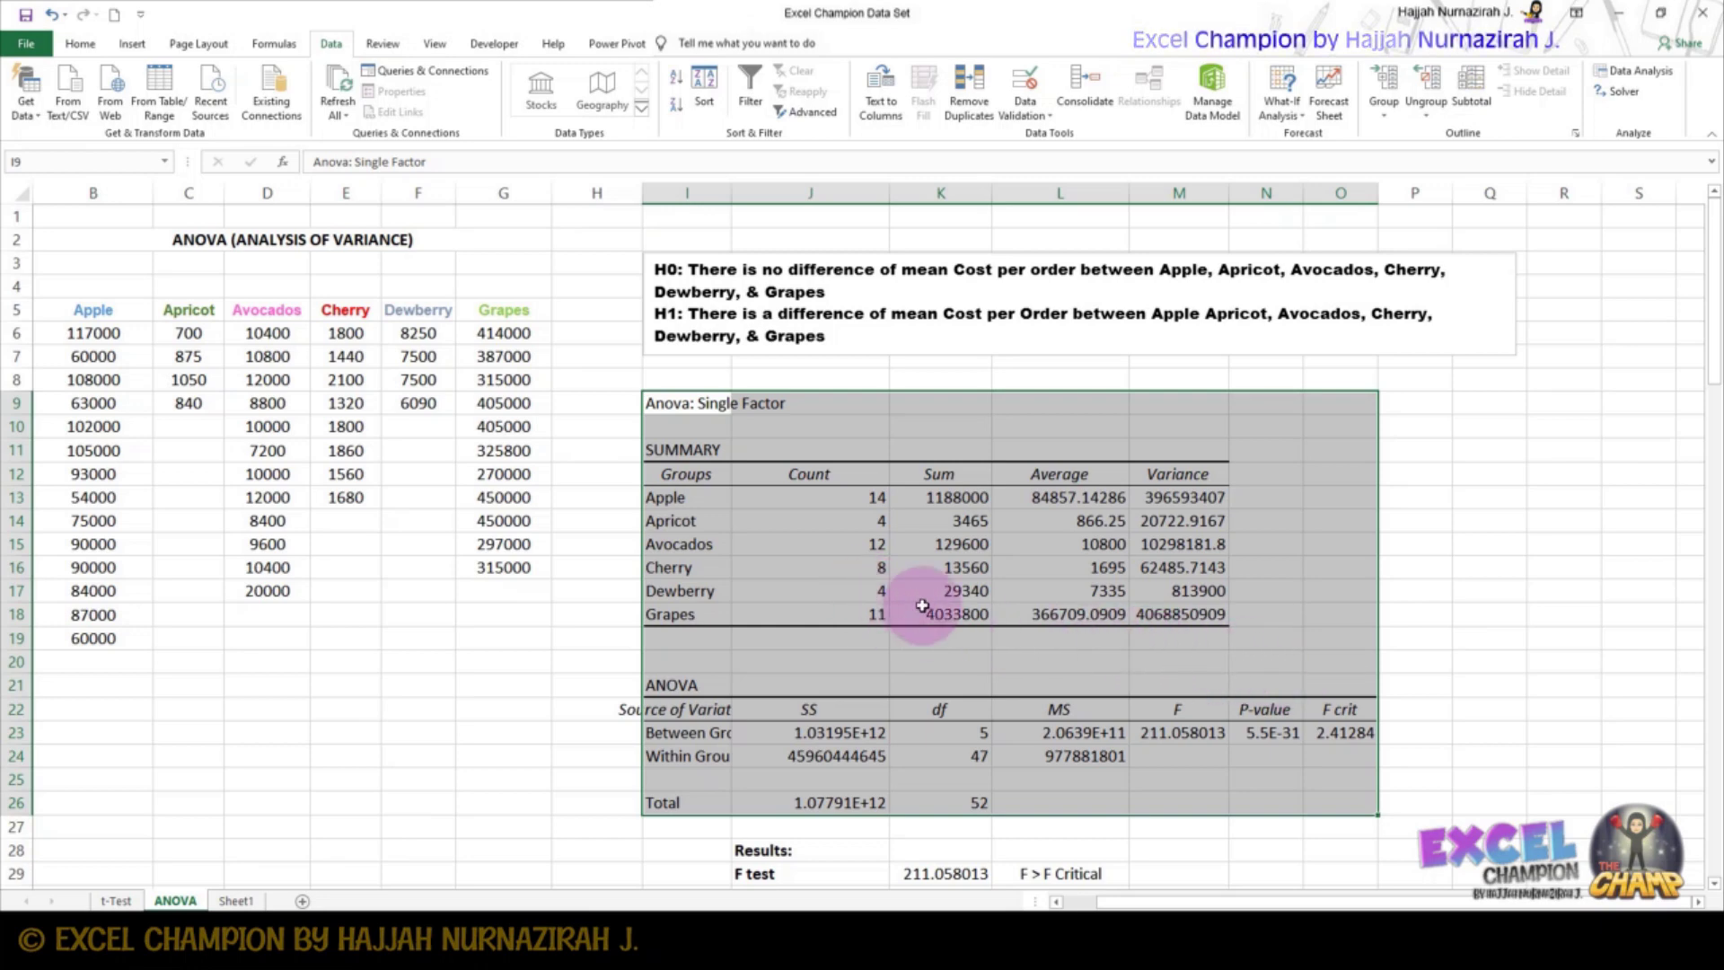
scroll(922, 605, down, 2)
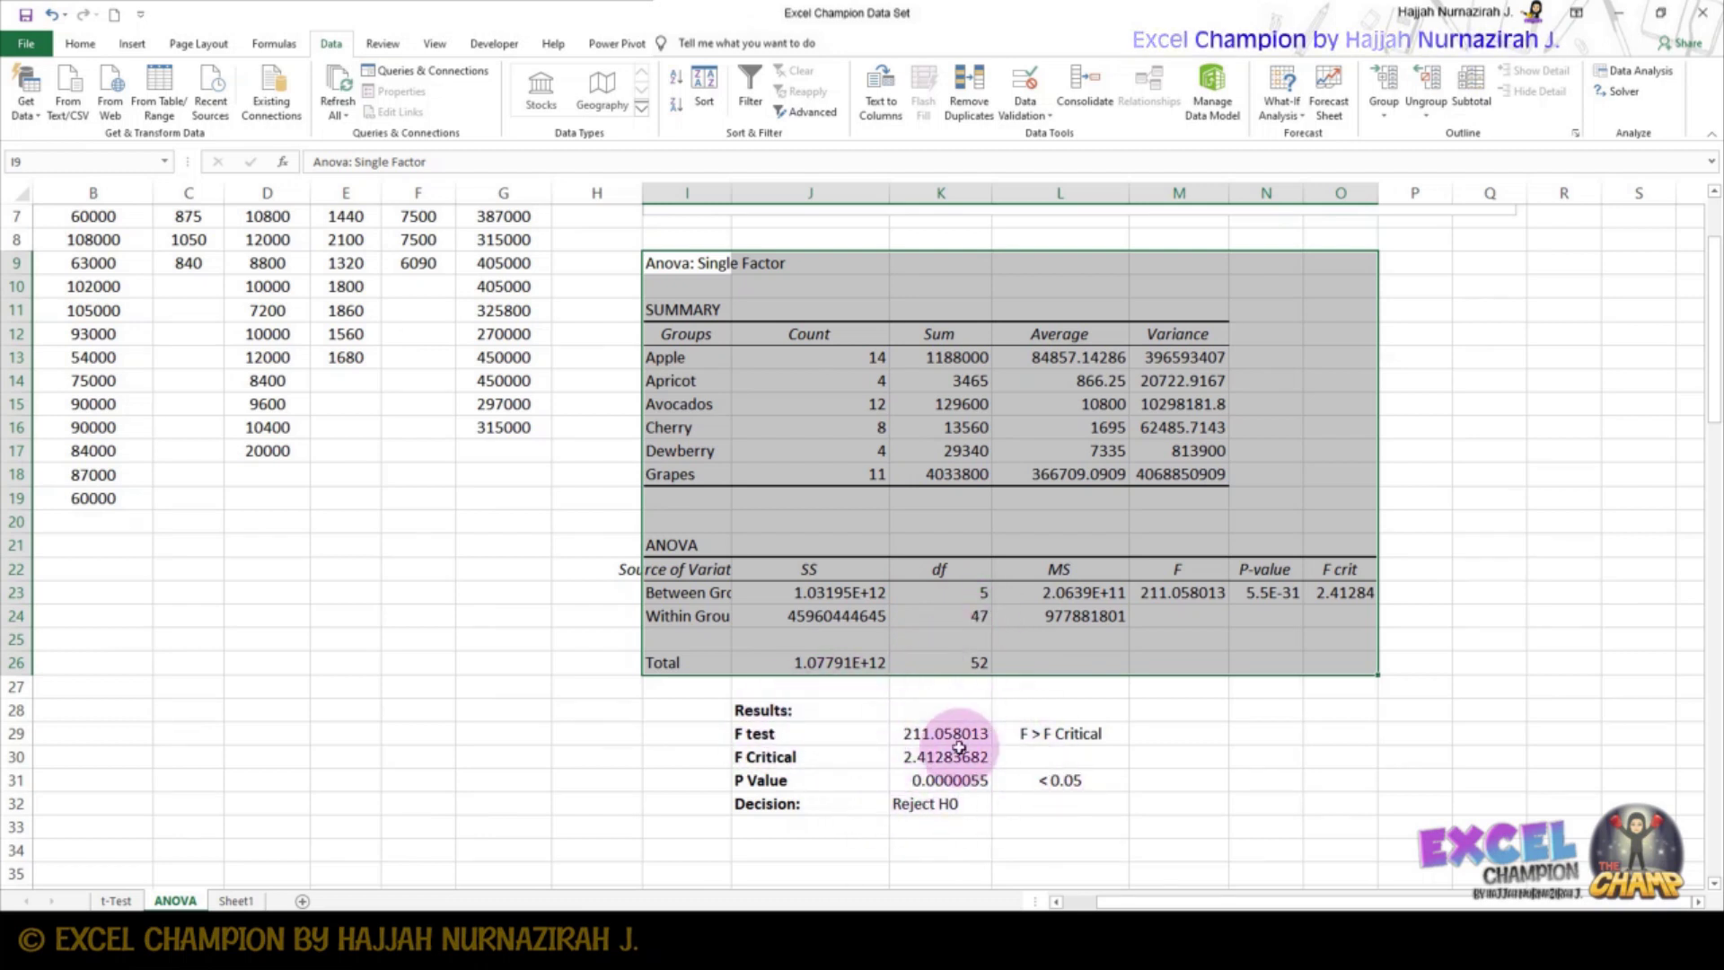
click(1184, 590)
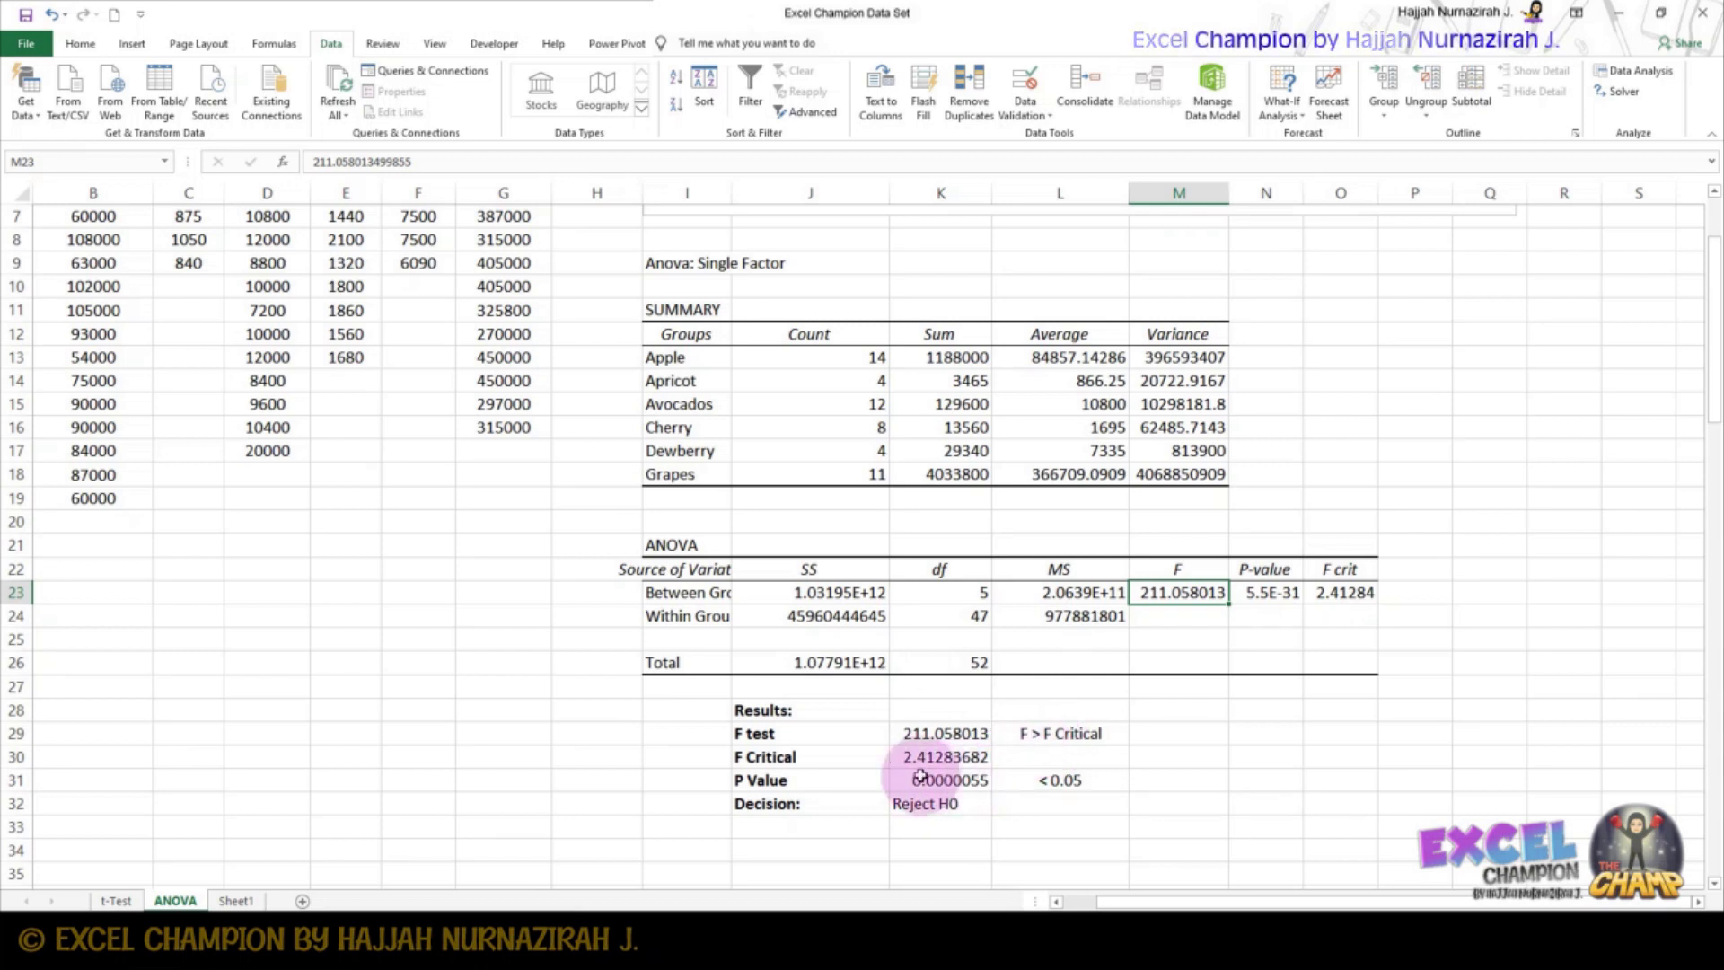
click(865, 781)
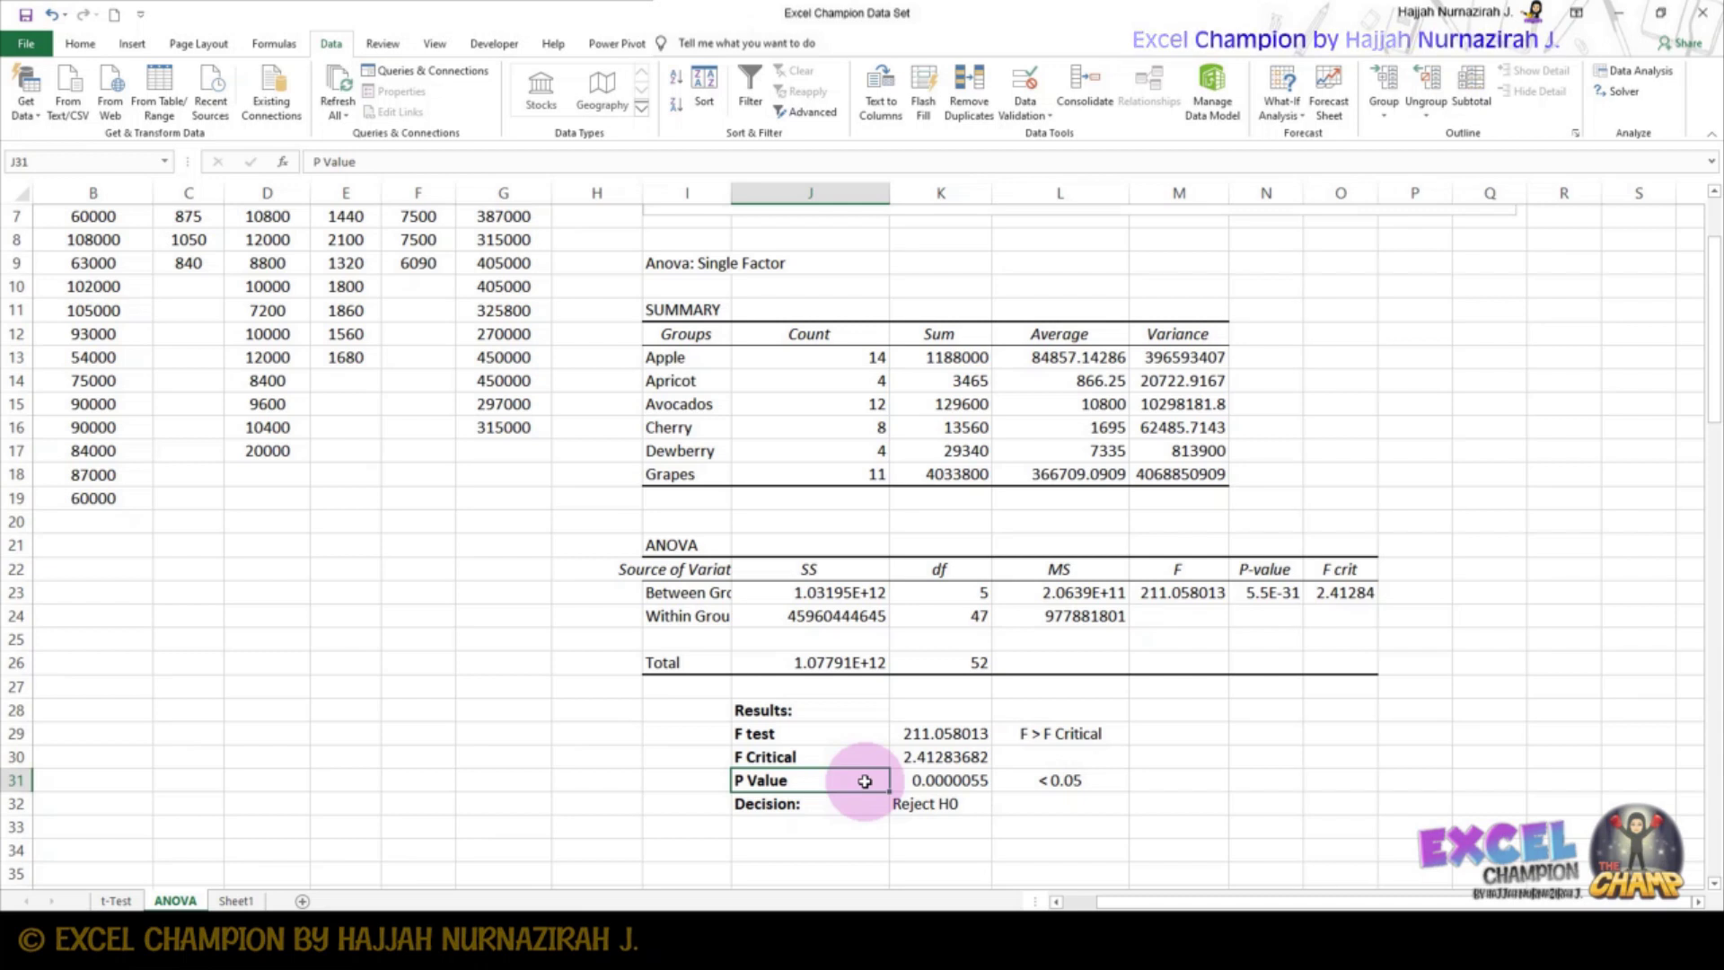
click(944, 780)
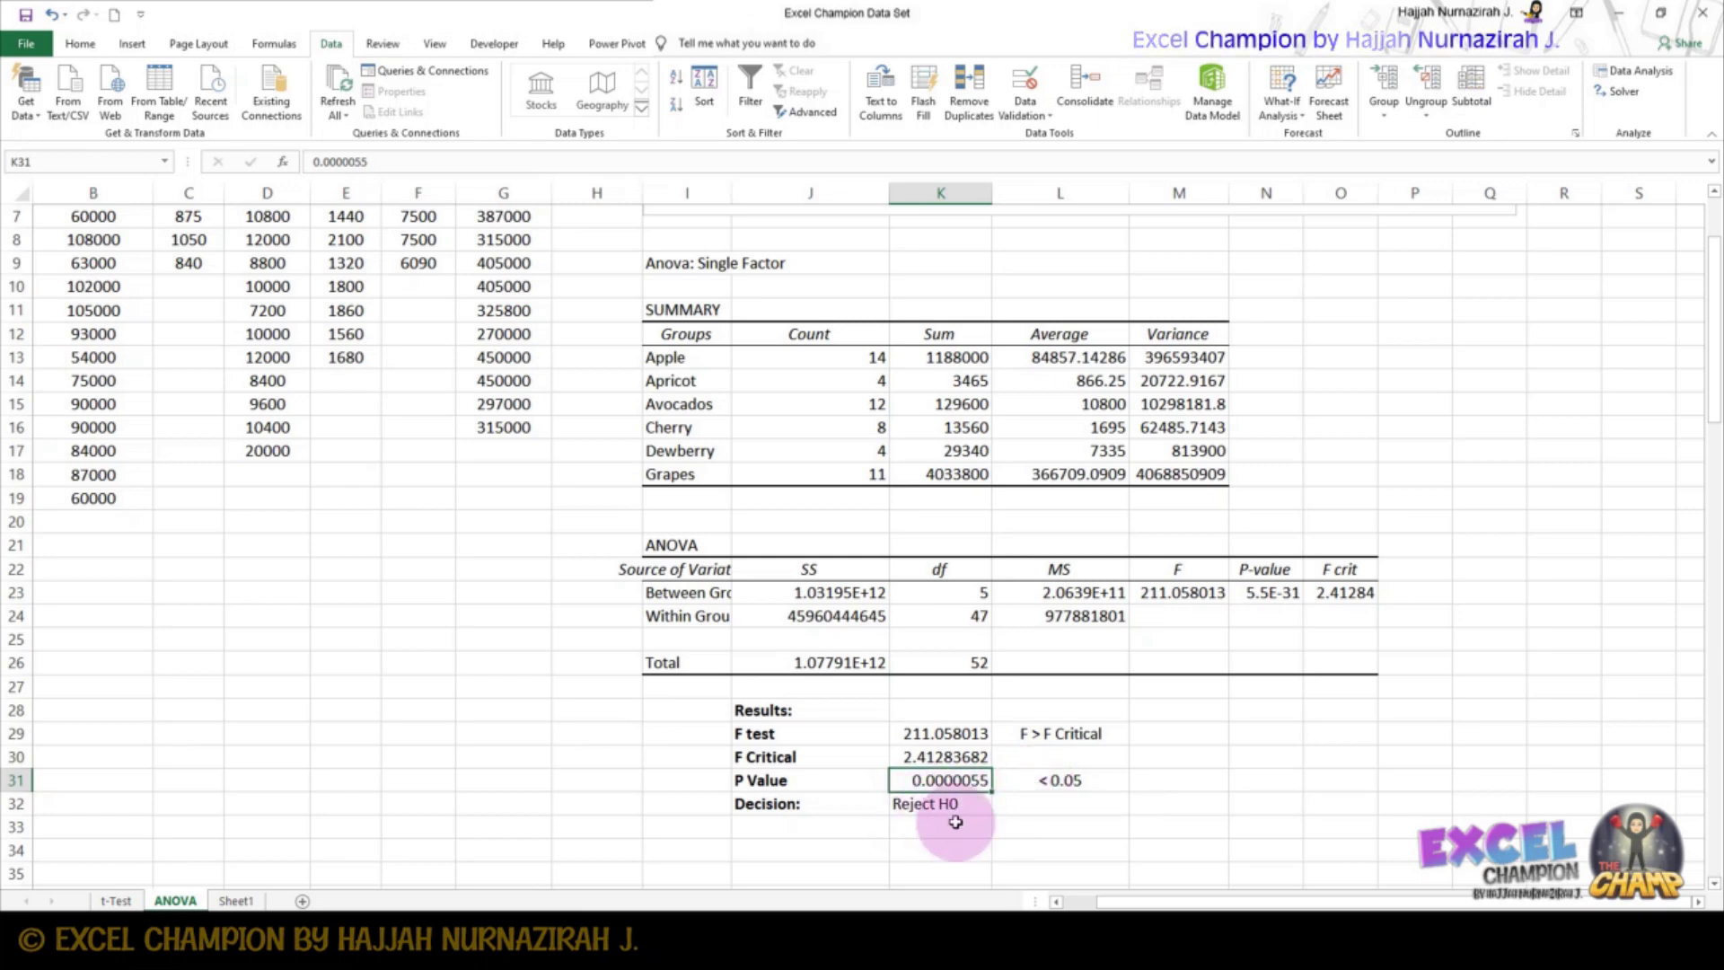
scroll(974, 806, up, 2)
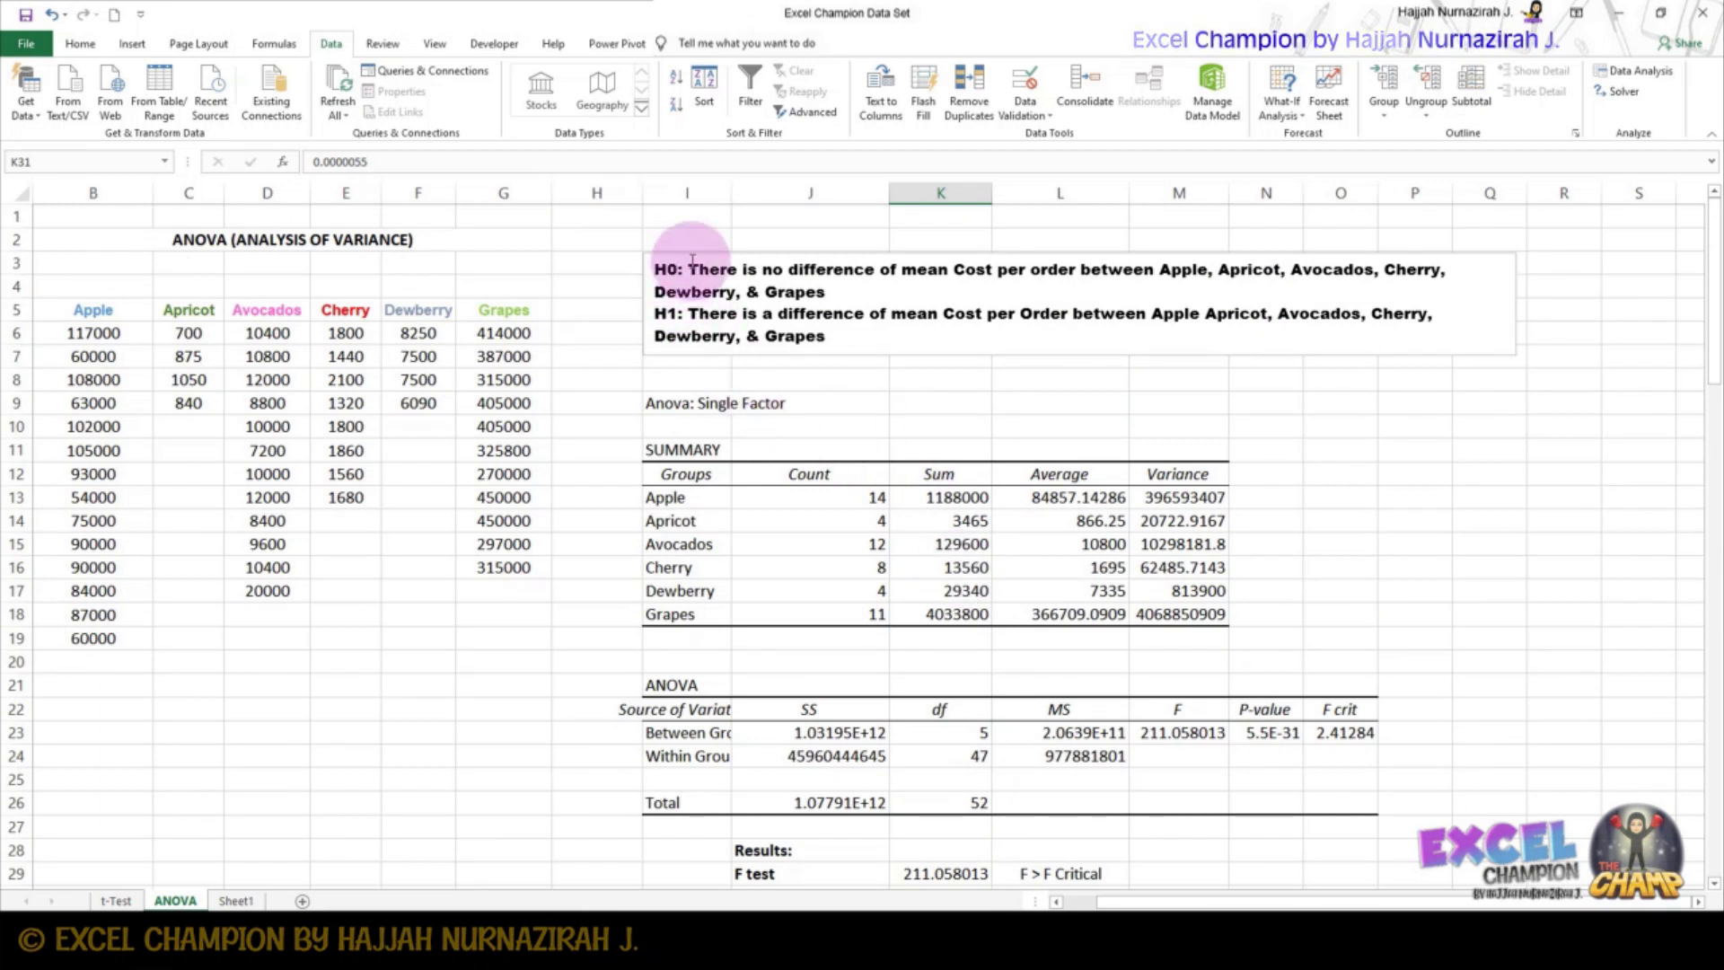
- Select the H0 hypothesis sentence in the text box
drag(645, 268, 826, 292)
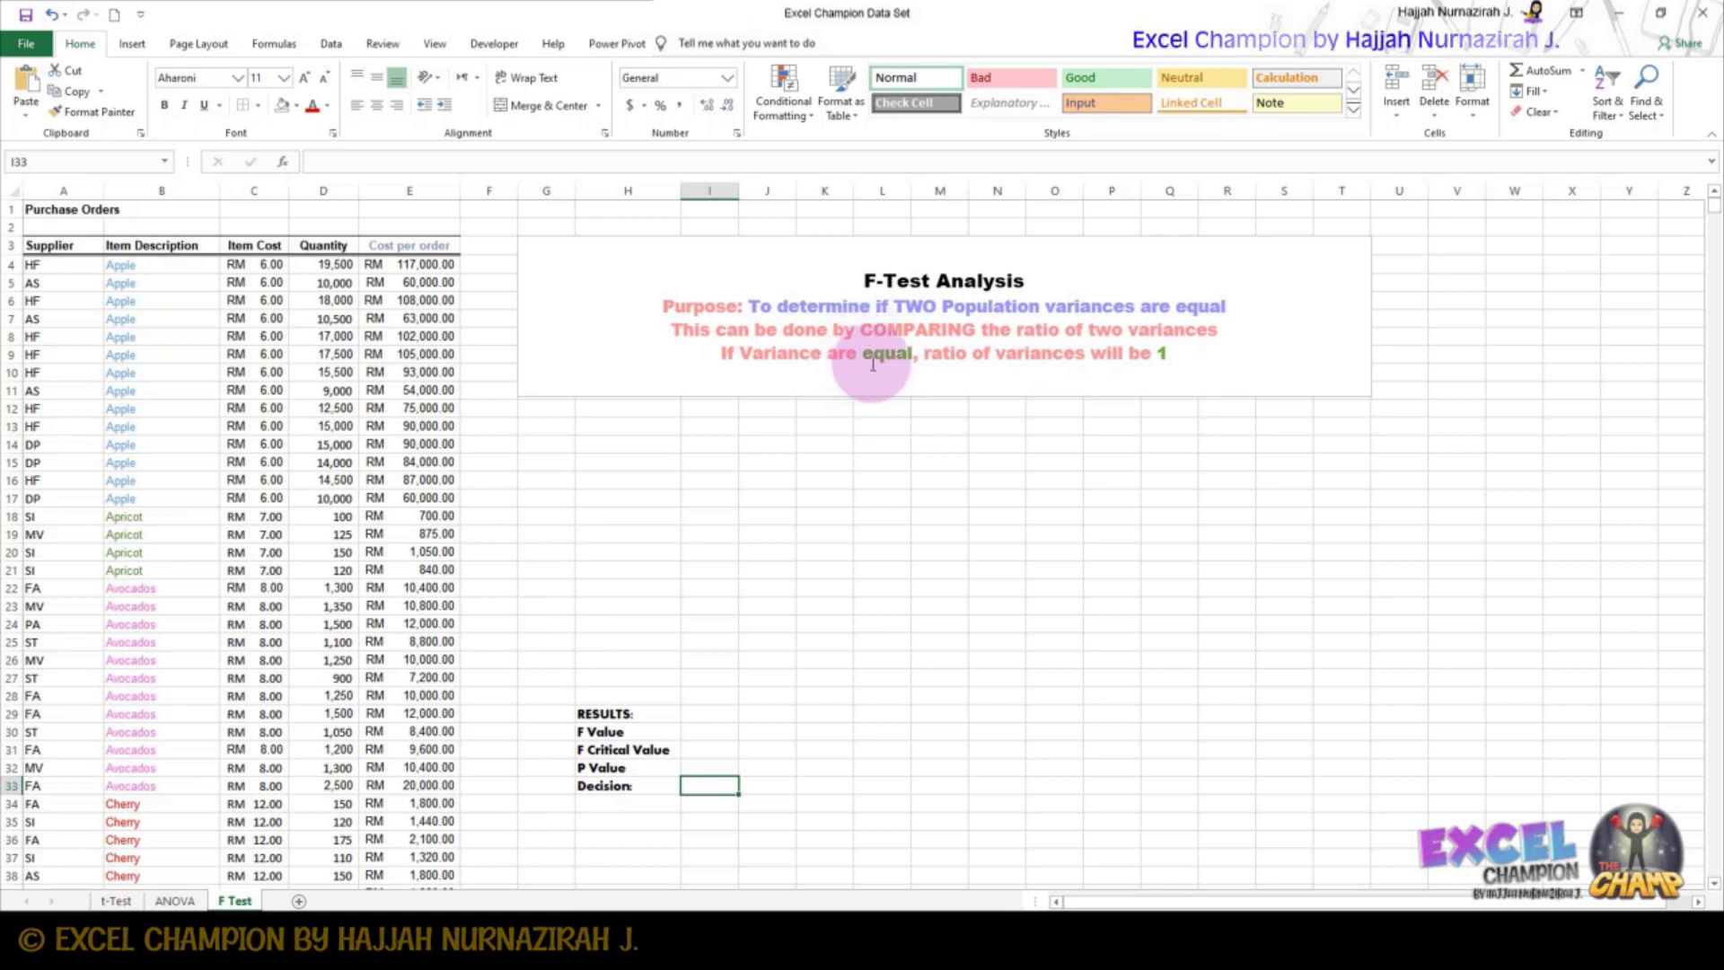
click(1117, 373)
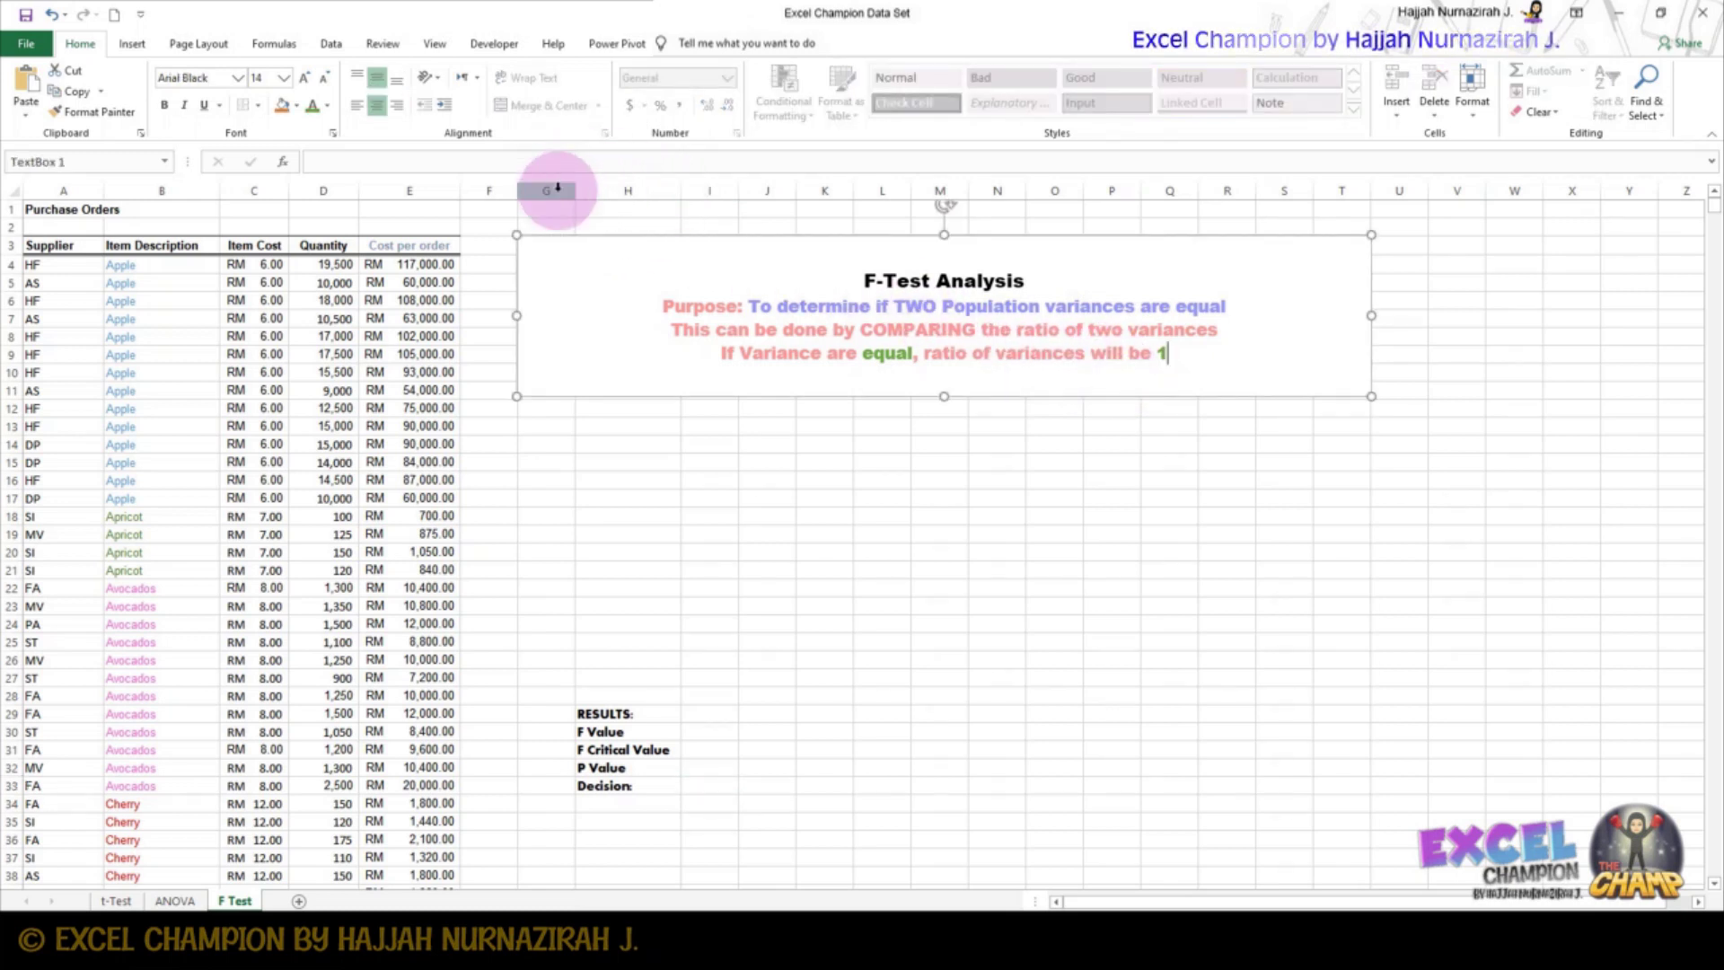
- Set up F-Test Two-Sample for Variances with Apple costs E4:E17 and Apricot costs from E18
click(328, 51)
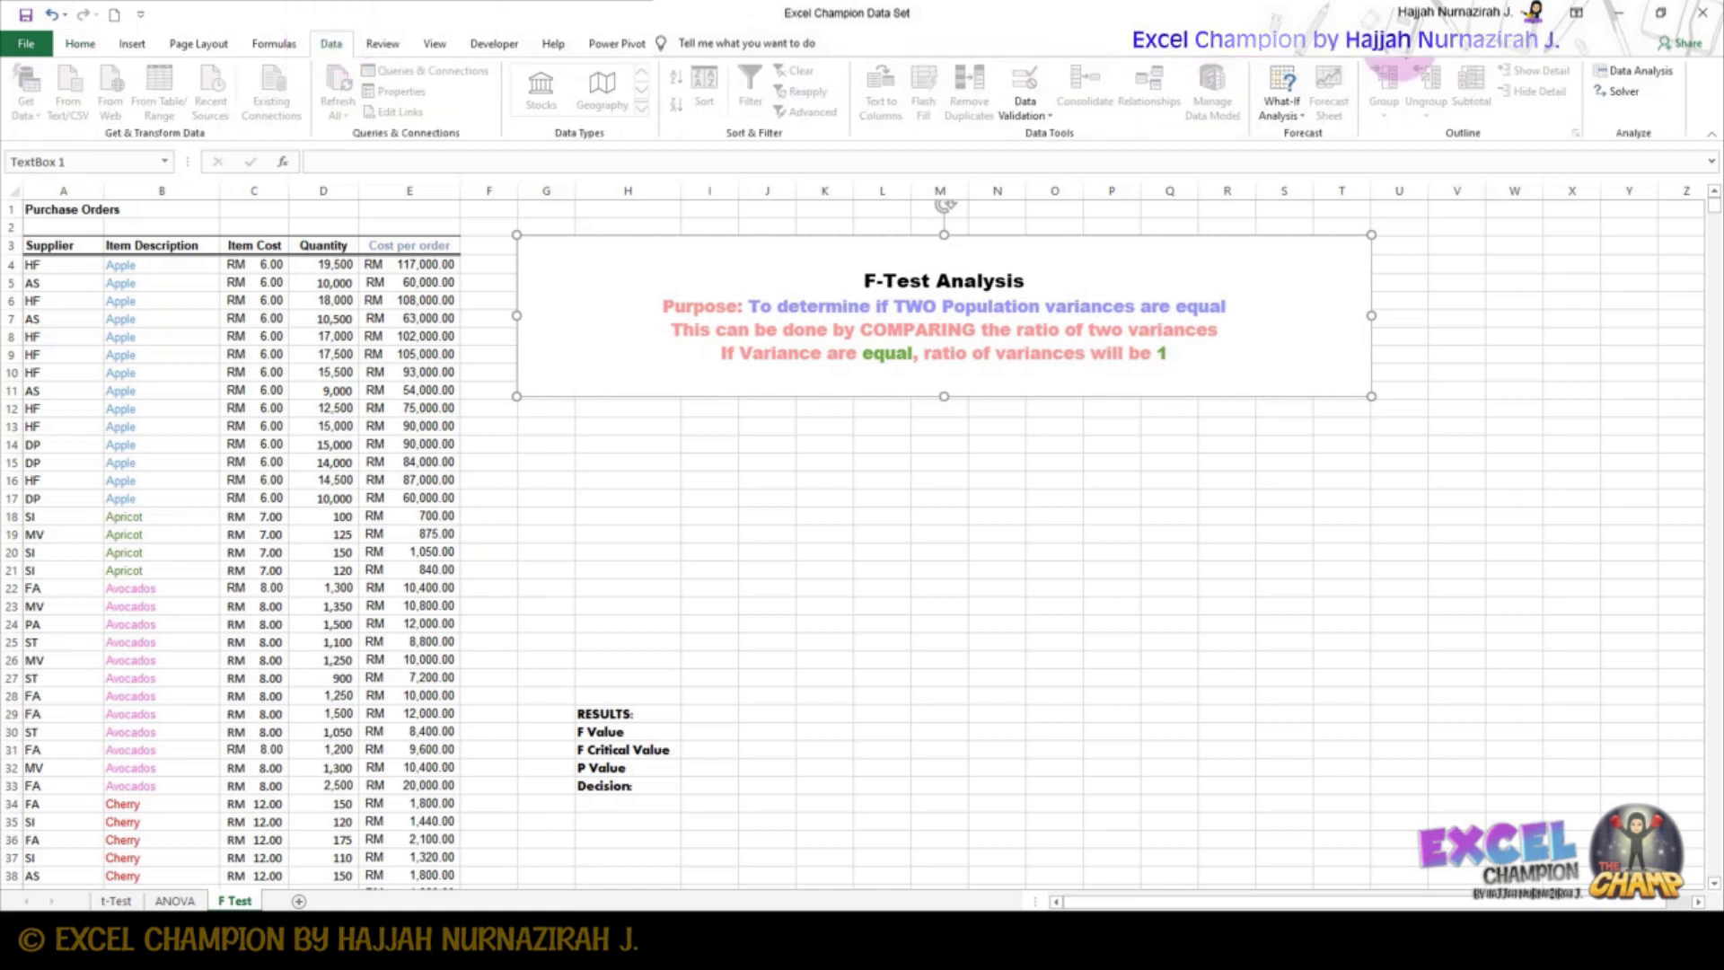
click(1644, 72)
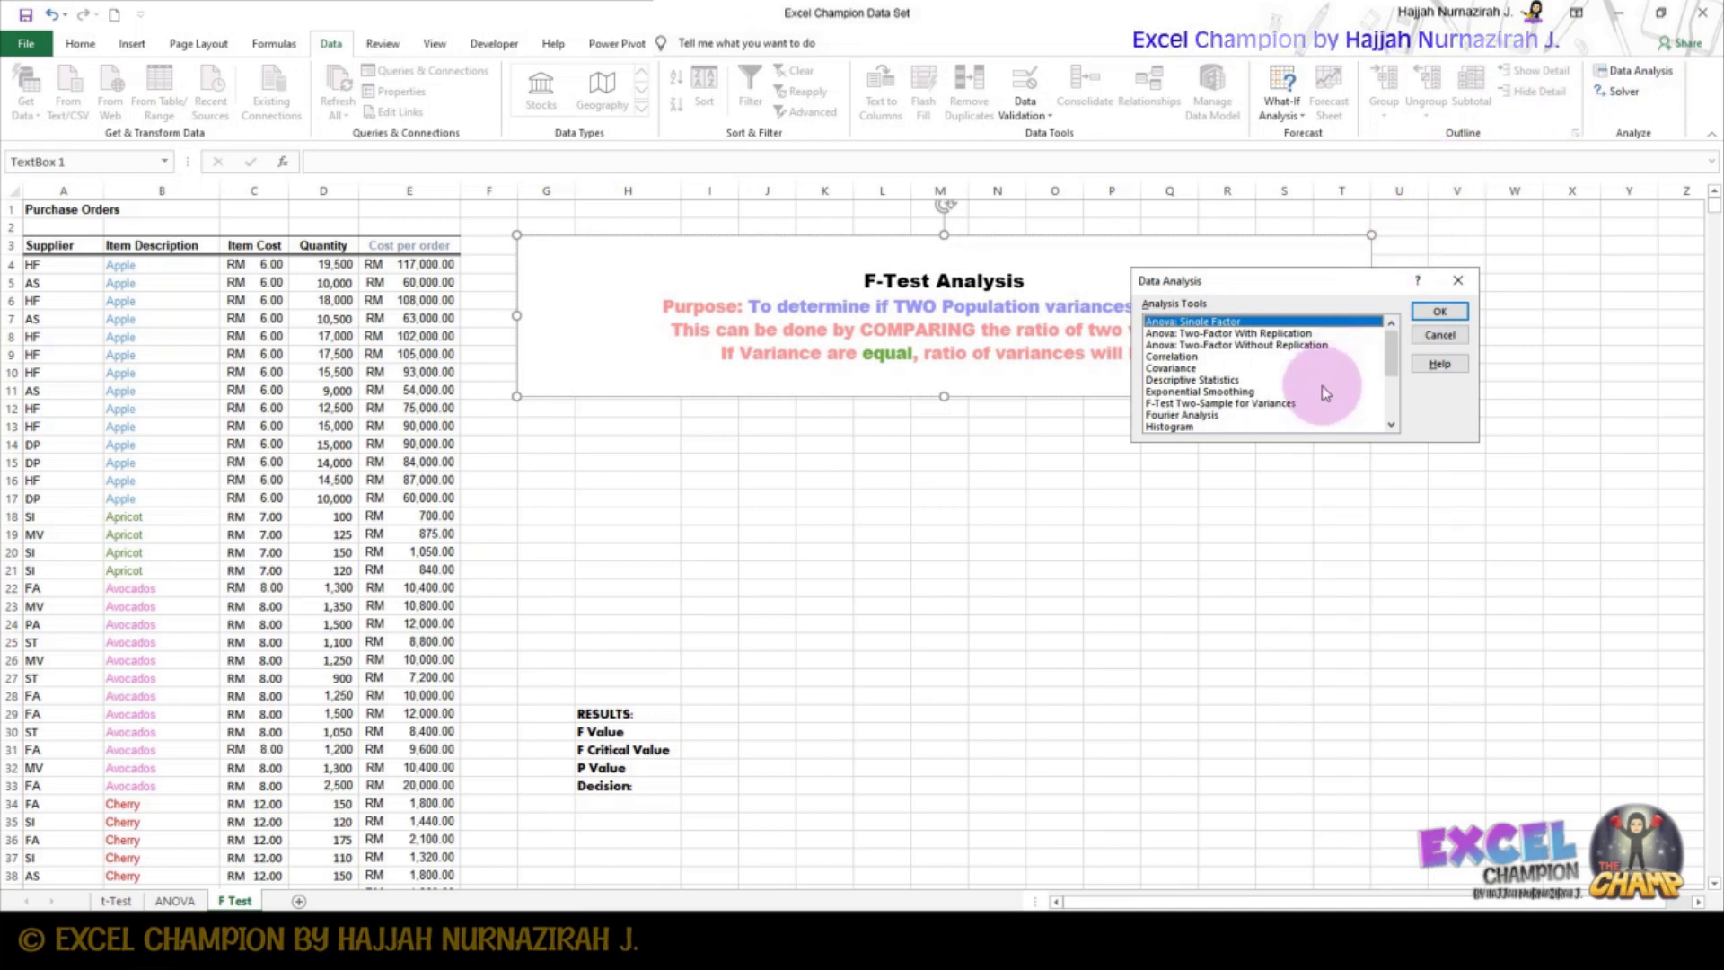
click(1281, 404)
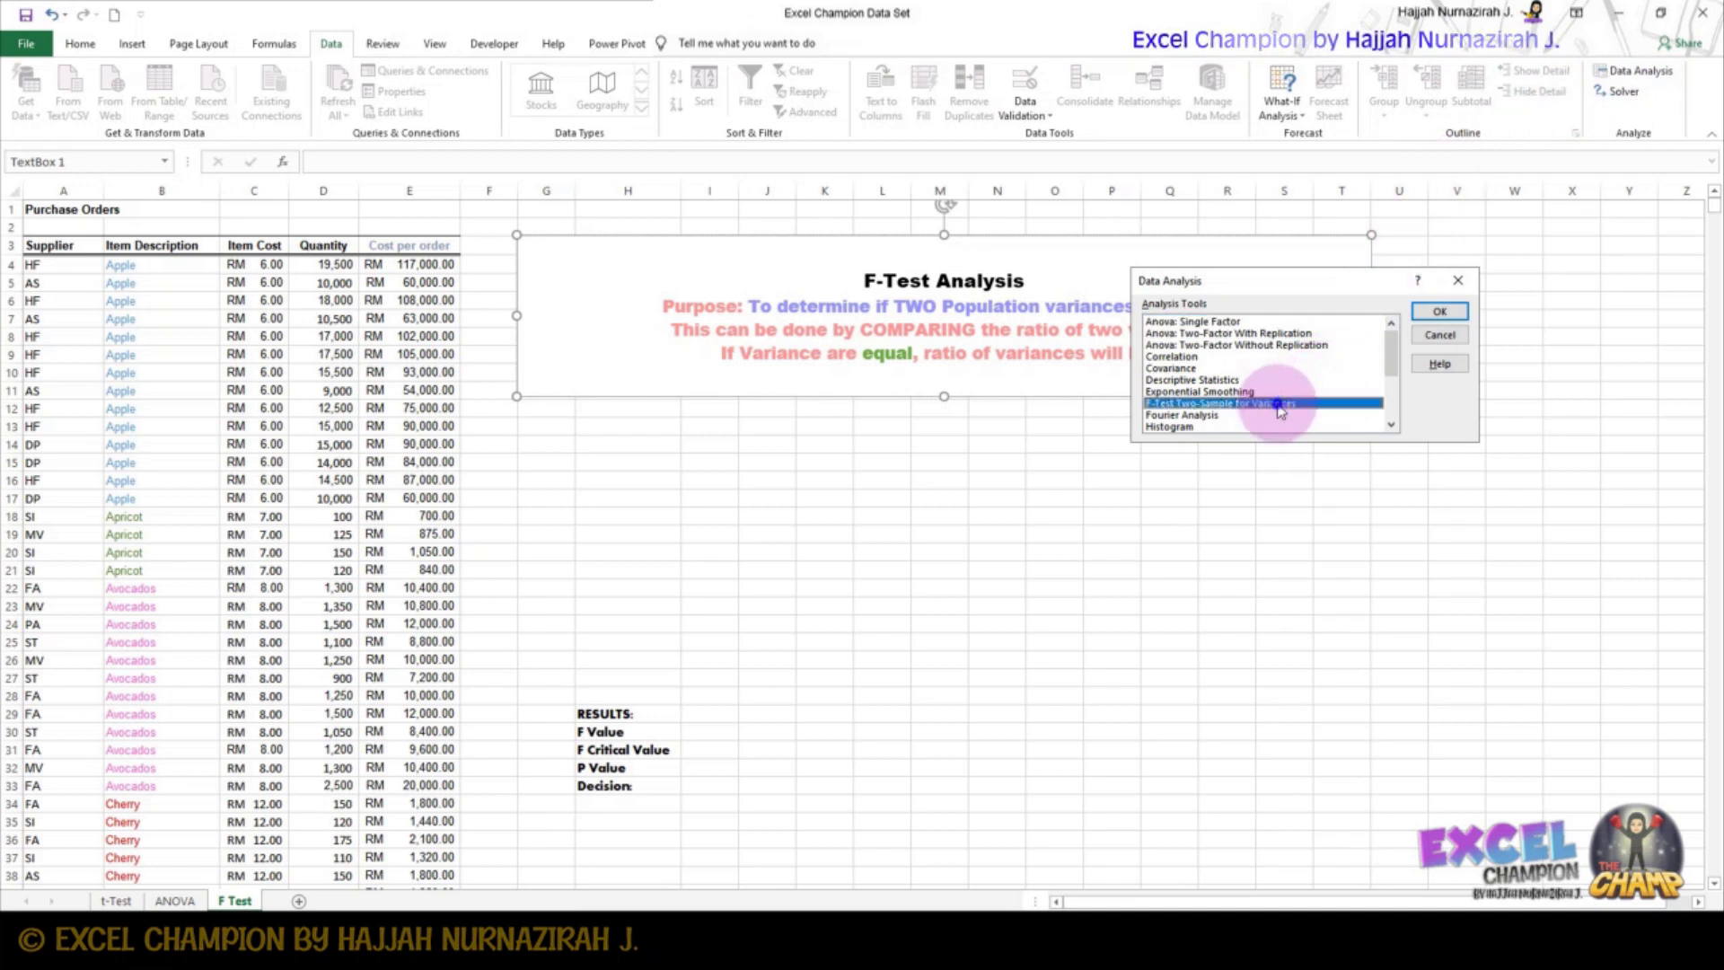
click(1439, 310)
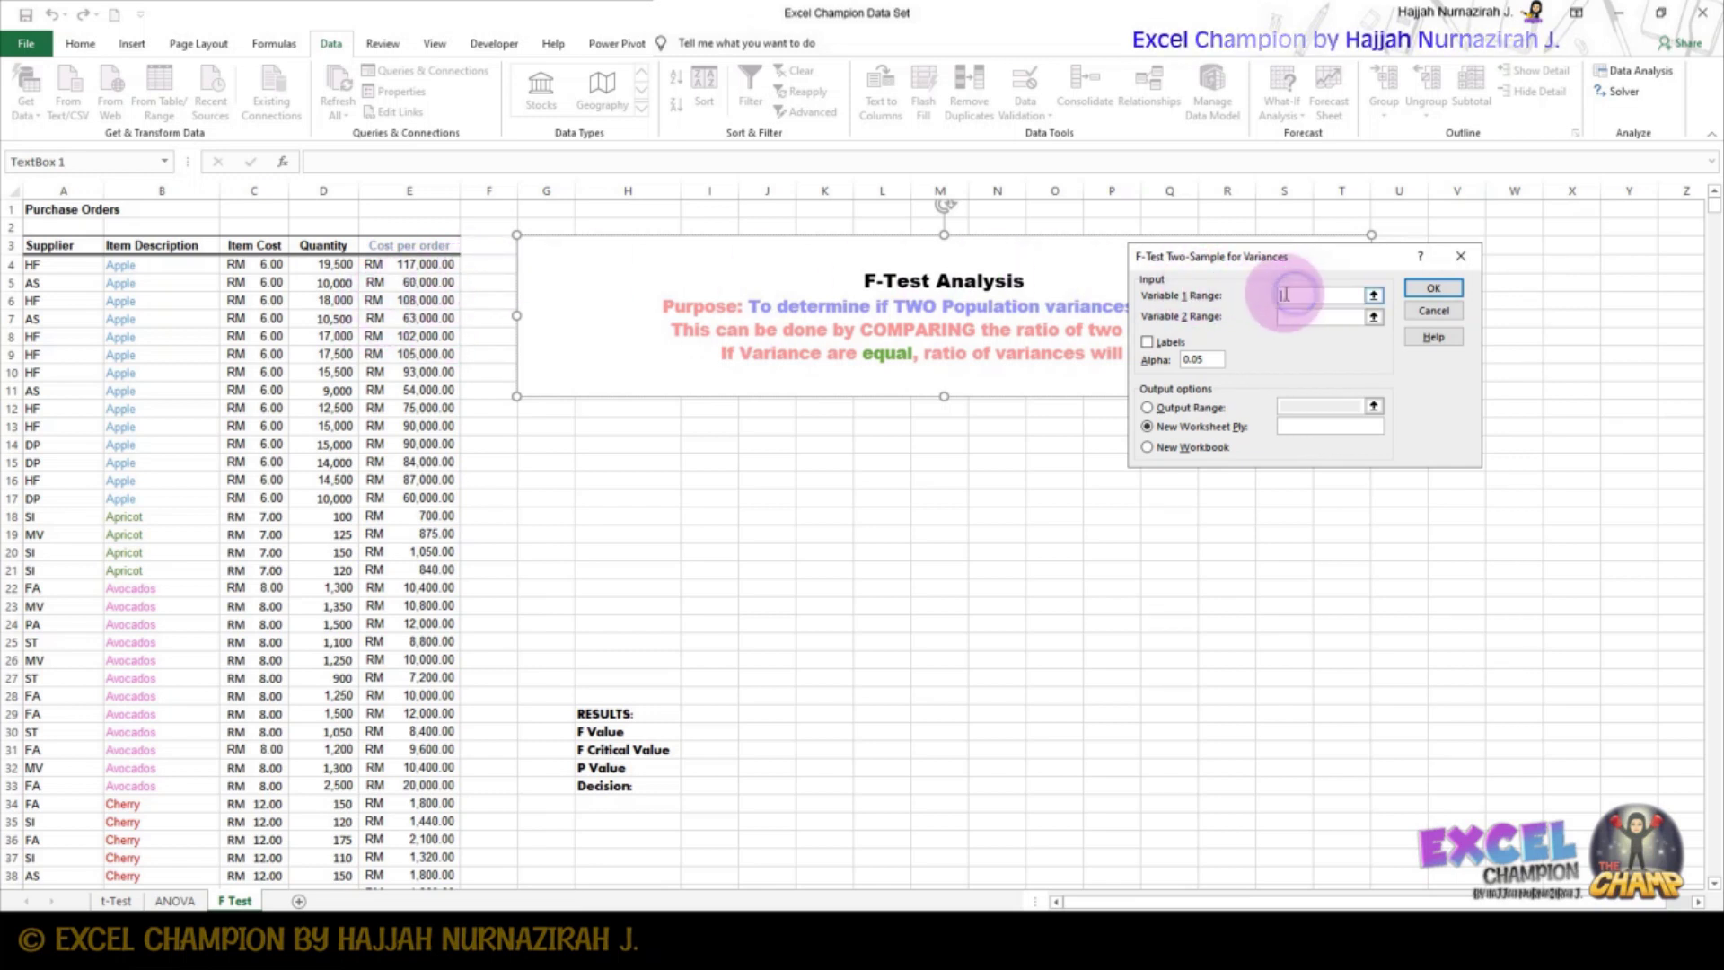
click(409, 262)
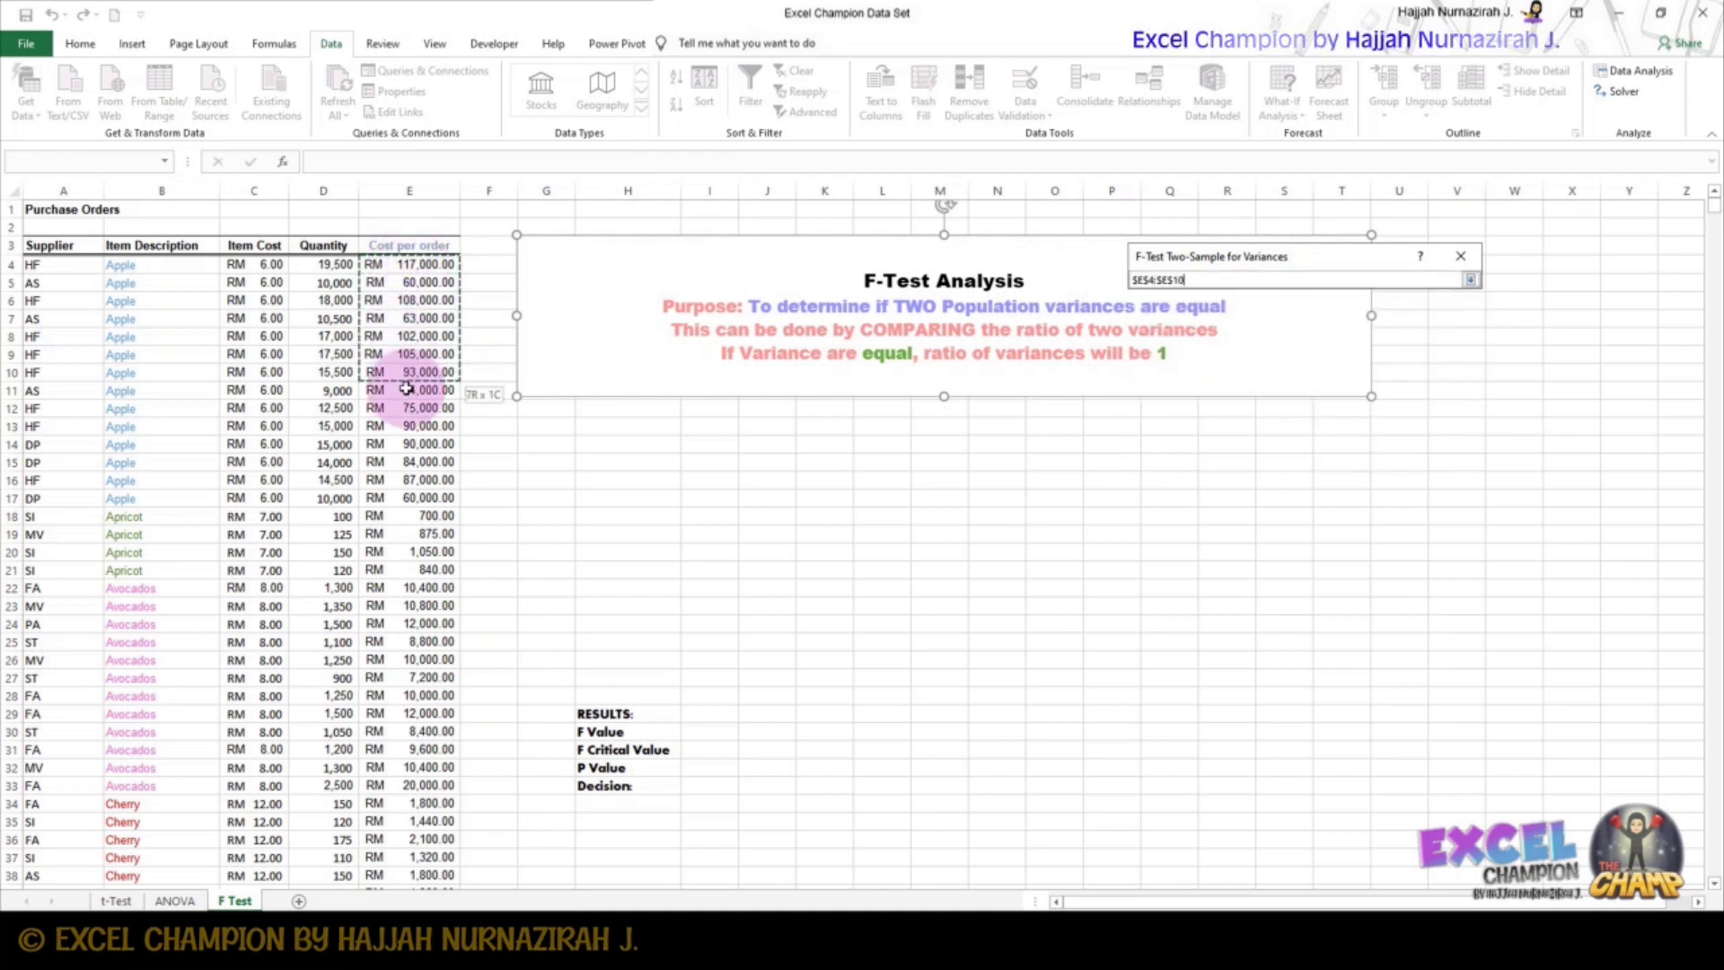
drag(409, 263, 389, 496)
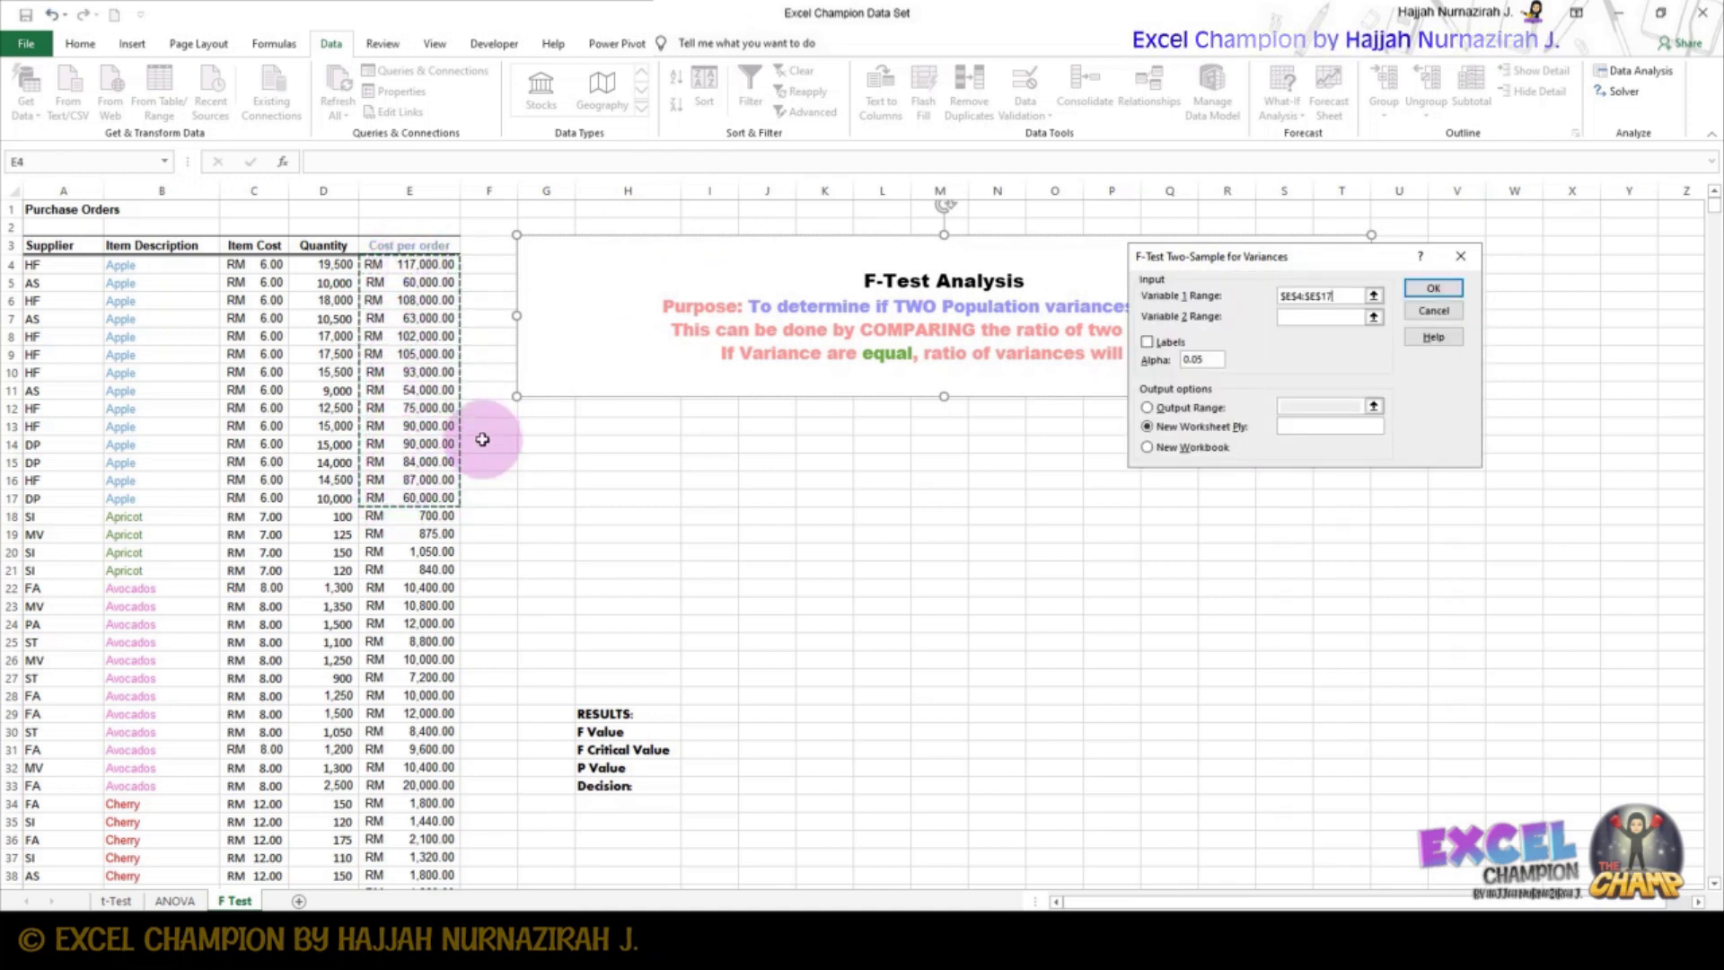
click(1289, 317)
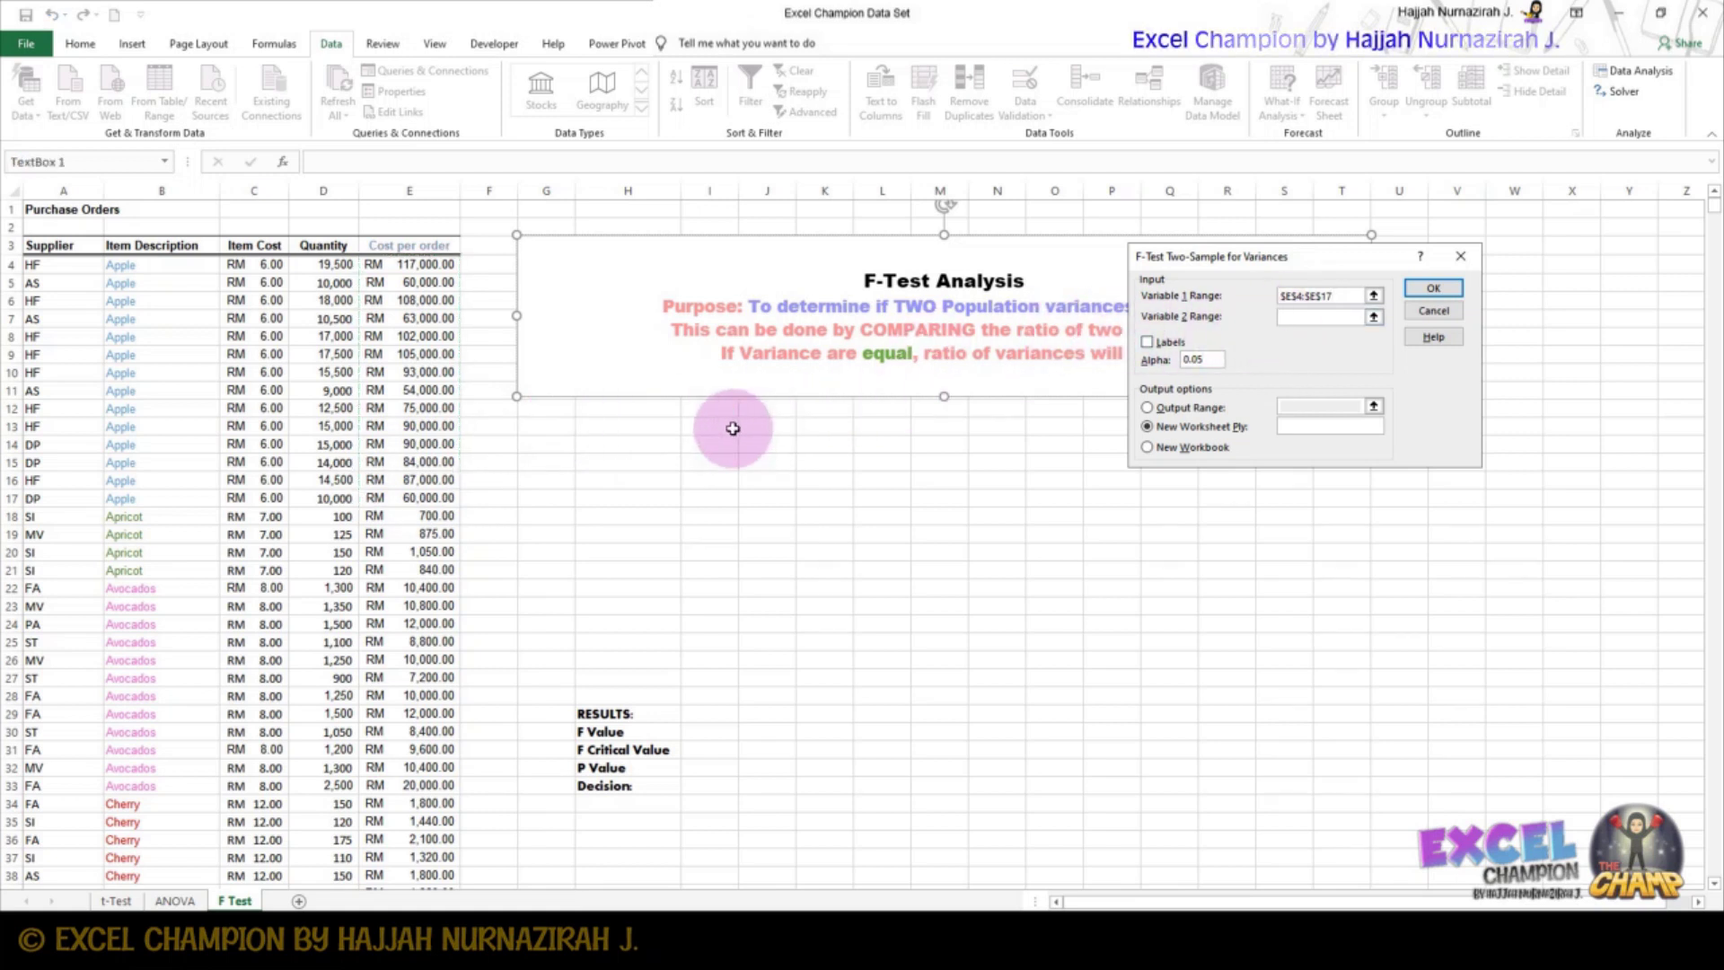
drag(419, 516, 410, 566)
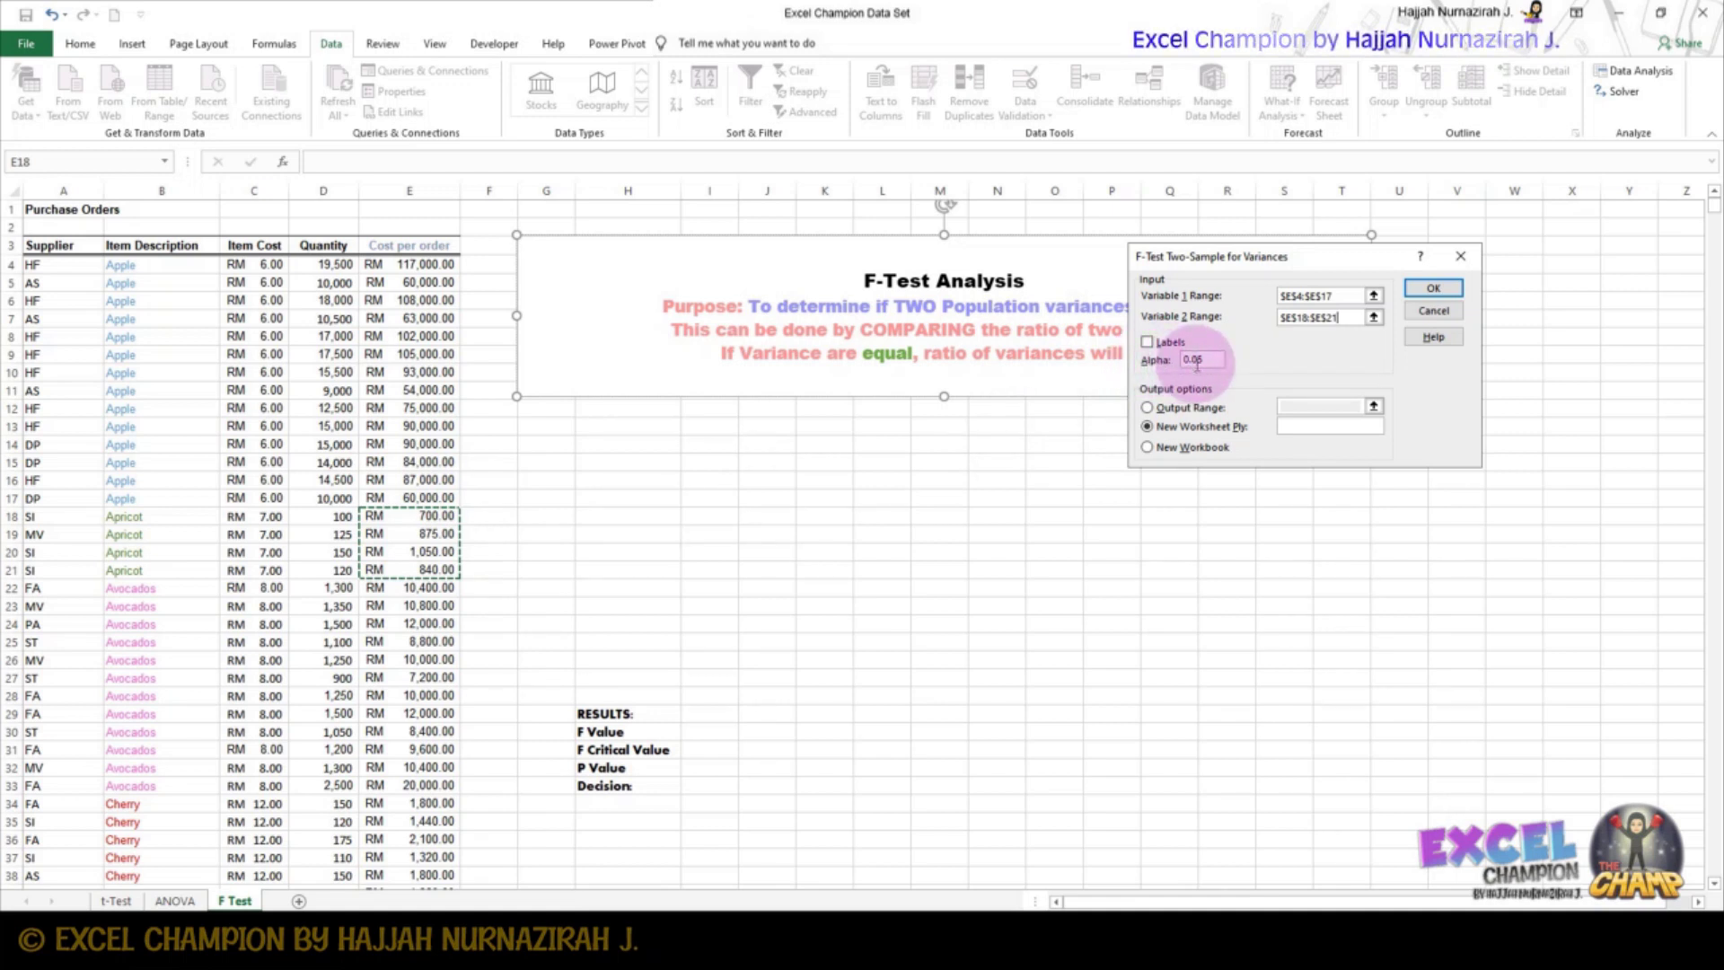
- Place the F-test output at cell H14 on this sheet and run it
click(1147, 408)
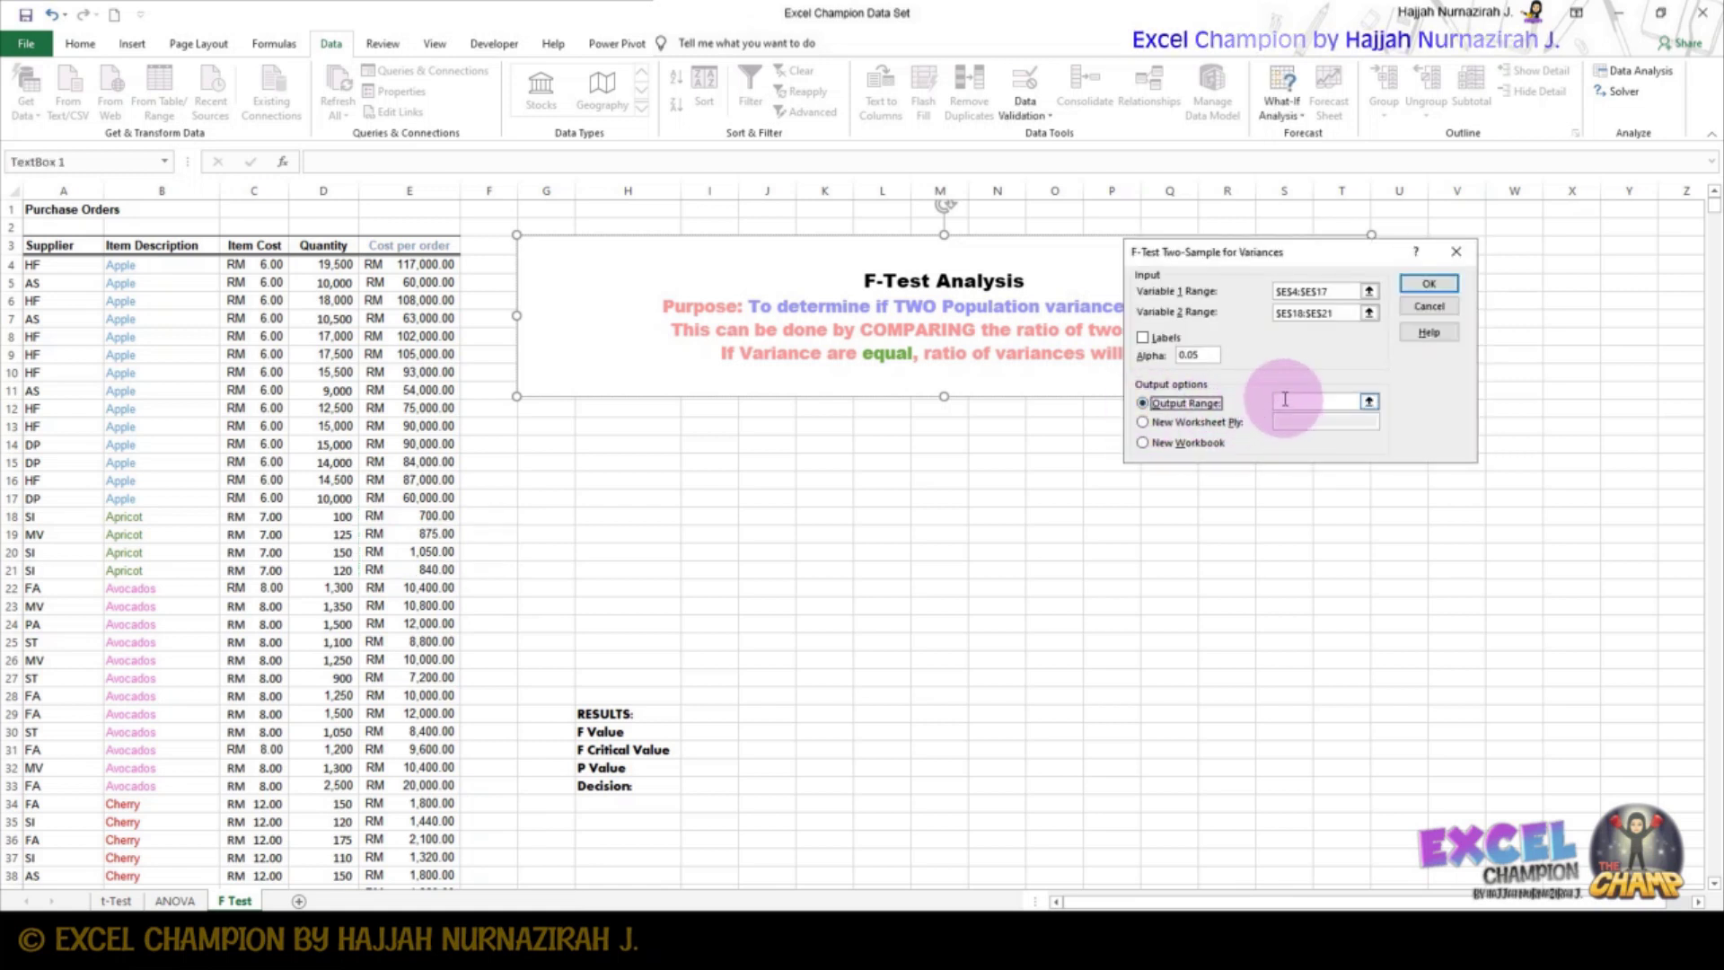
click(1285, 400)
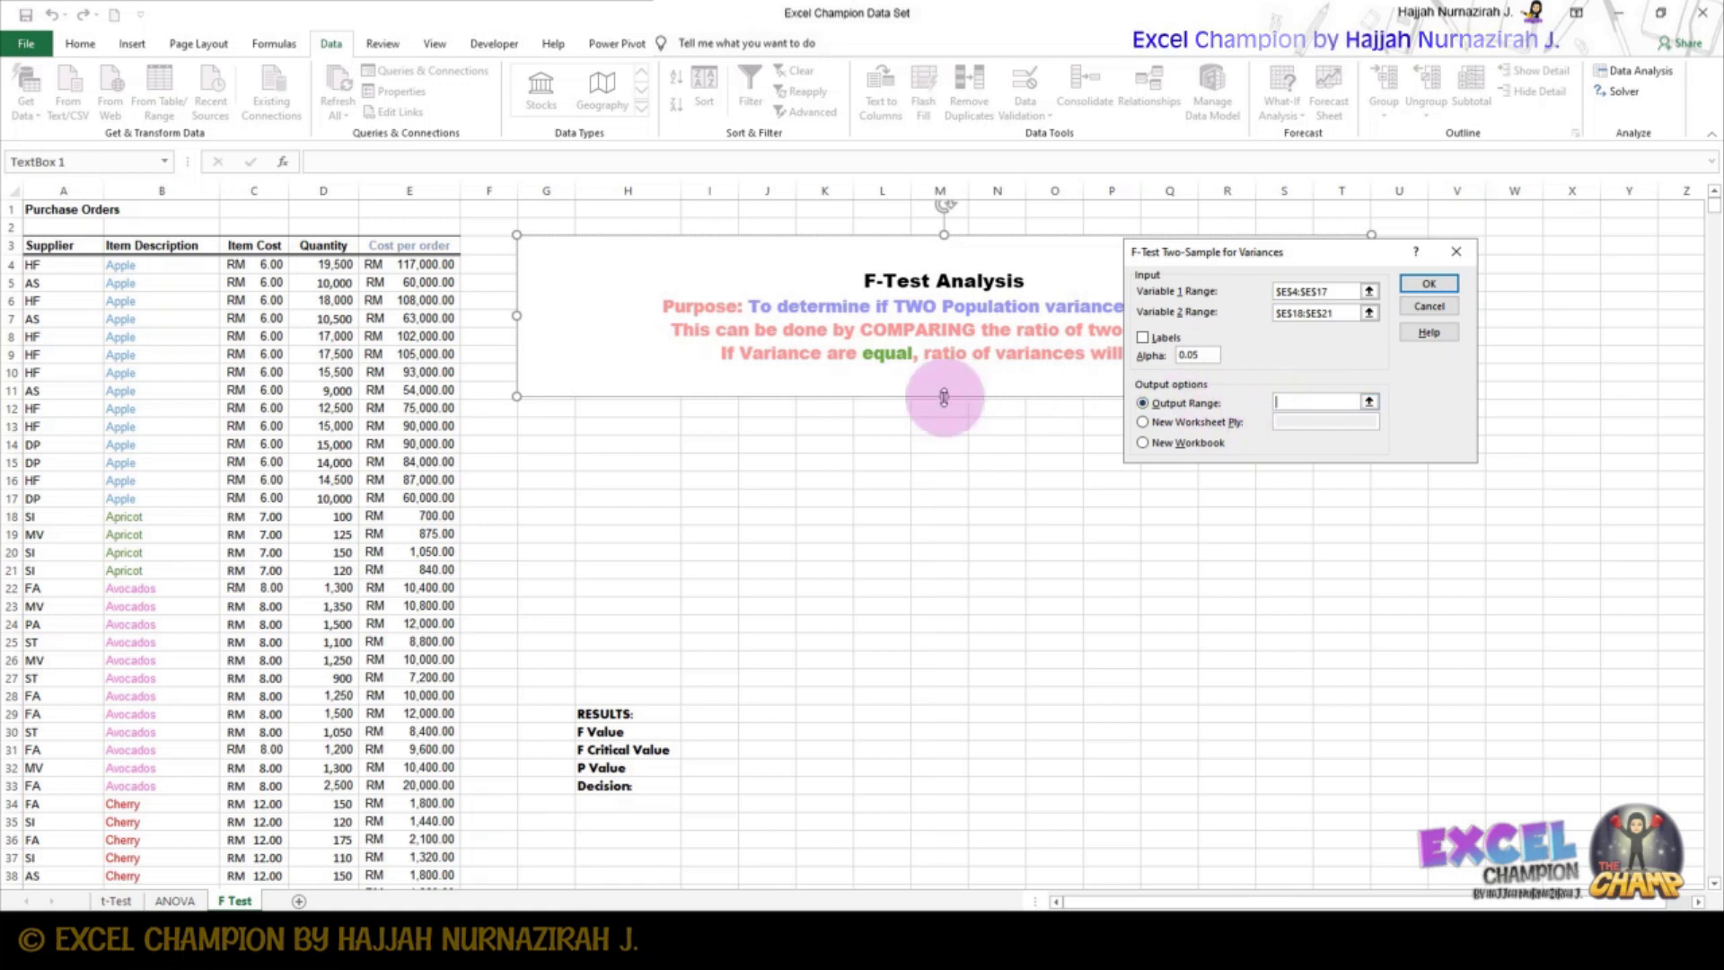
click(640, 444)
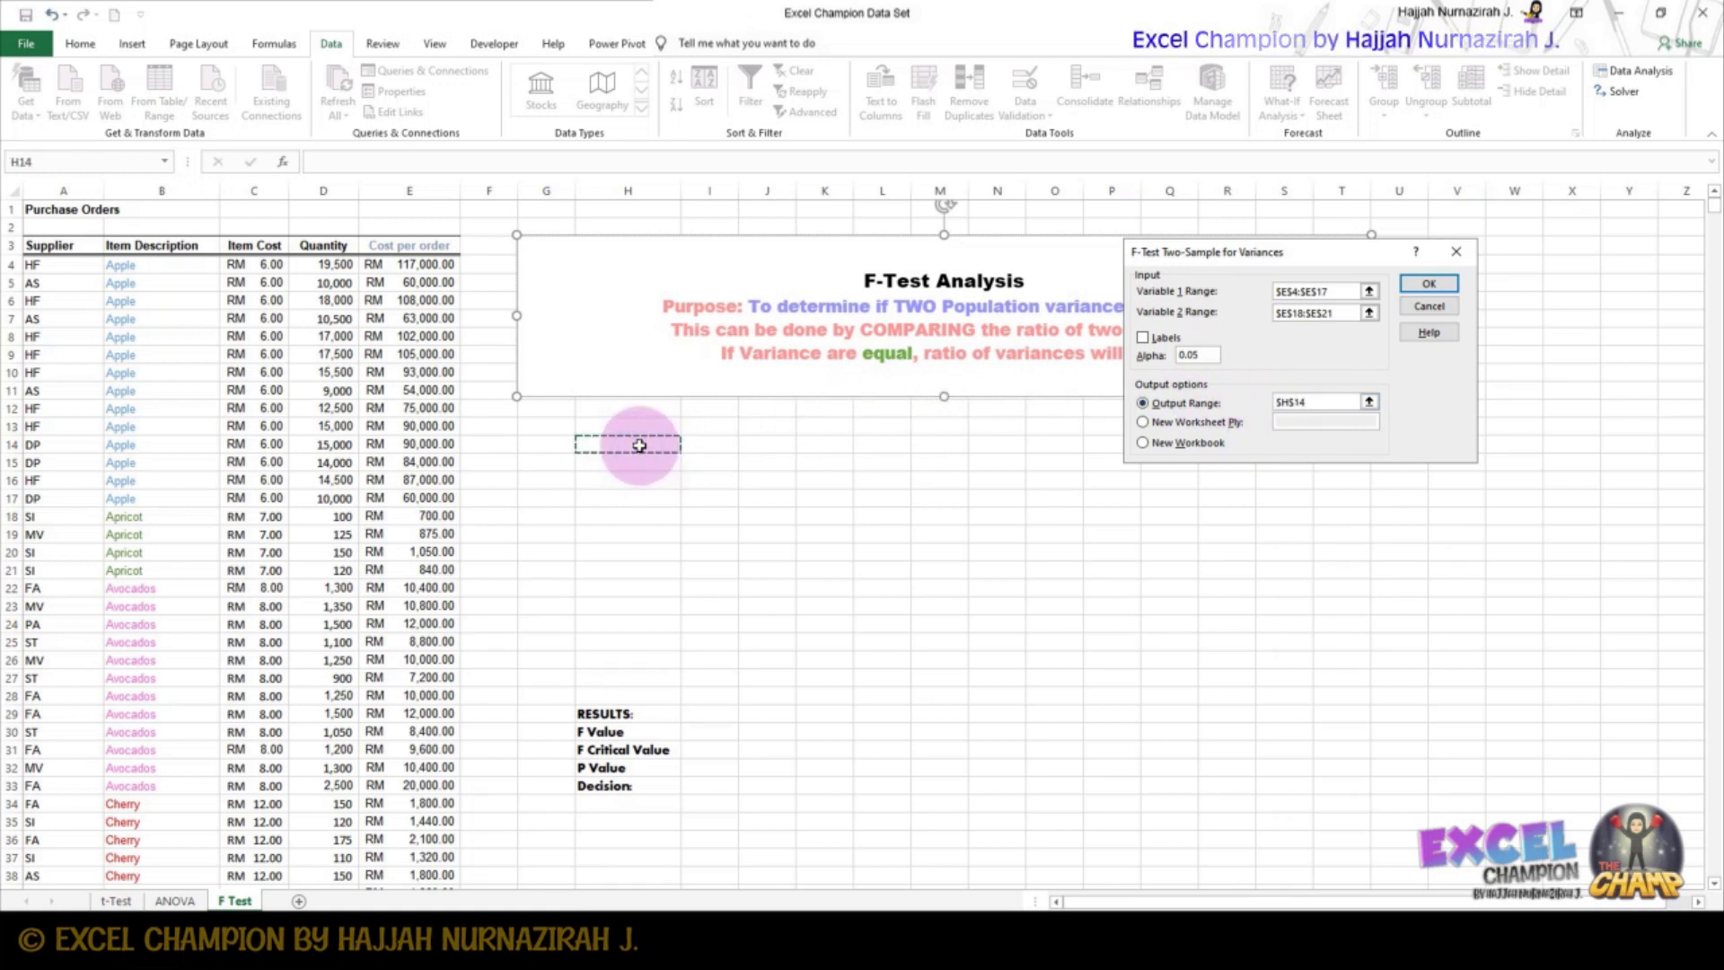
click(1419, 289)
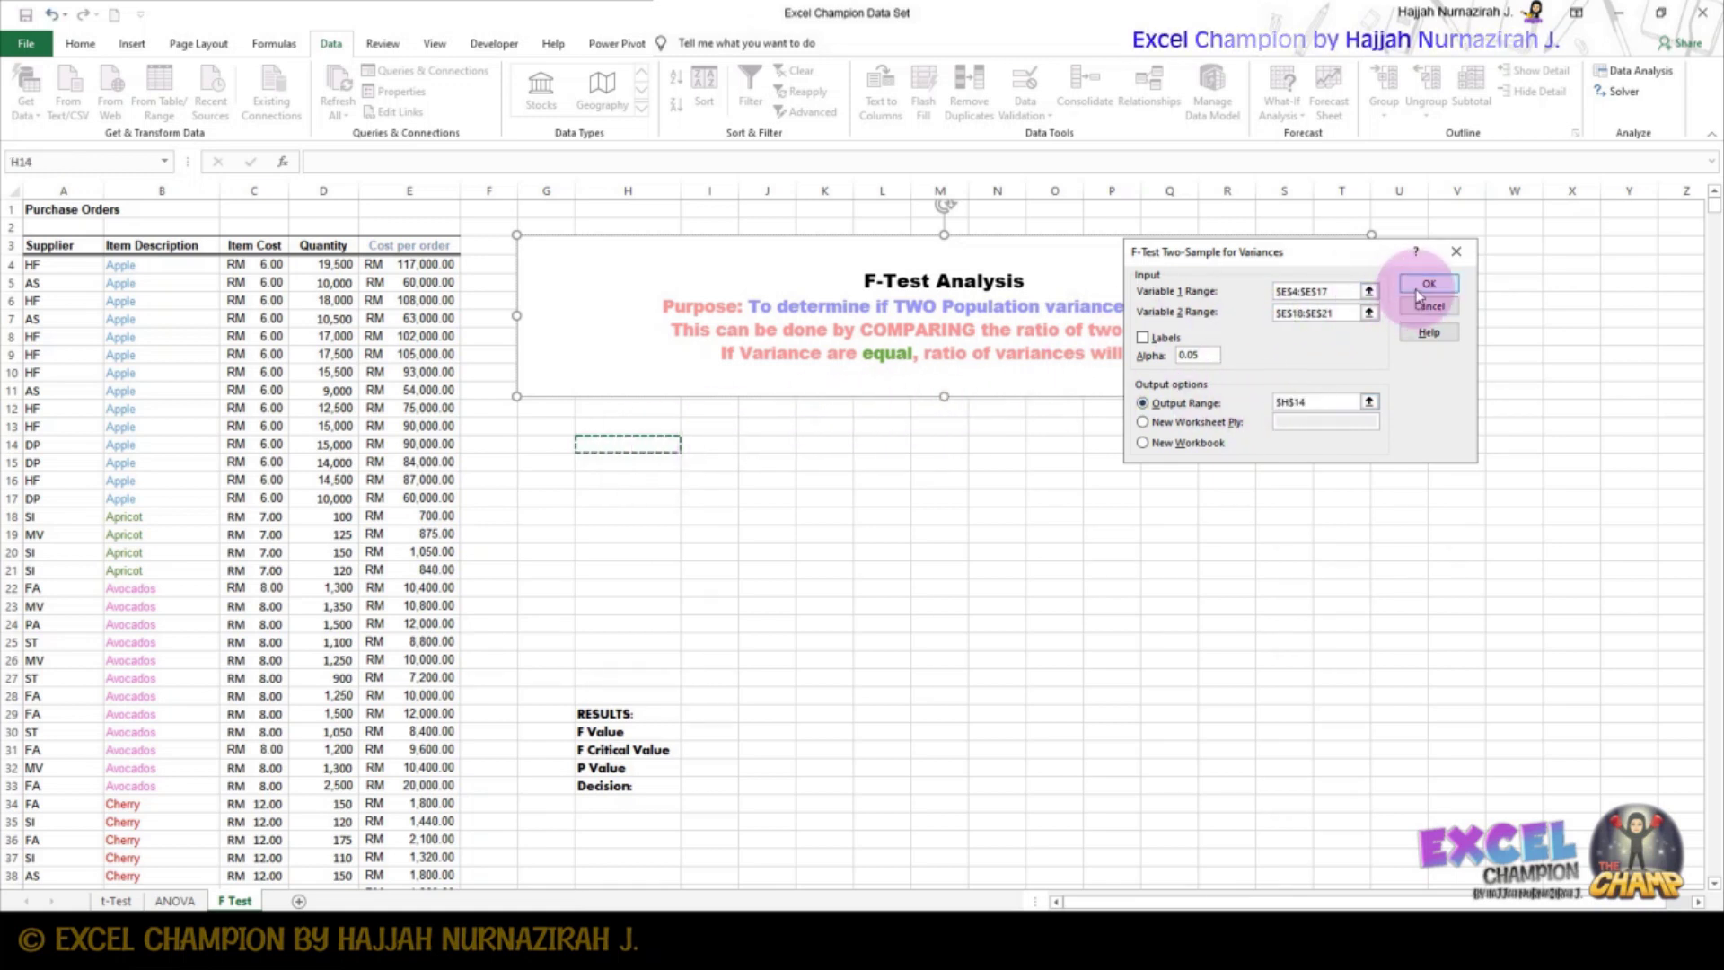
click(1419, 290)
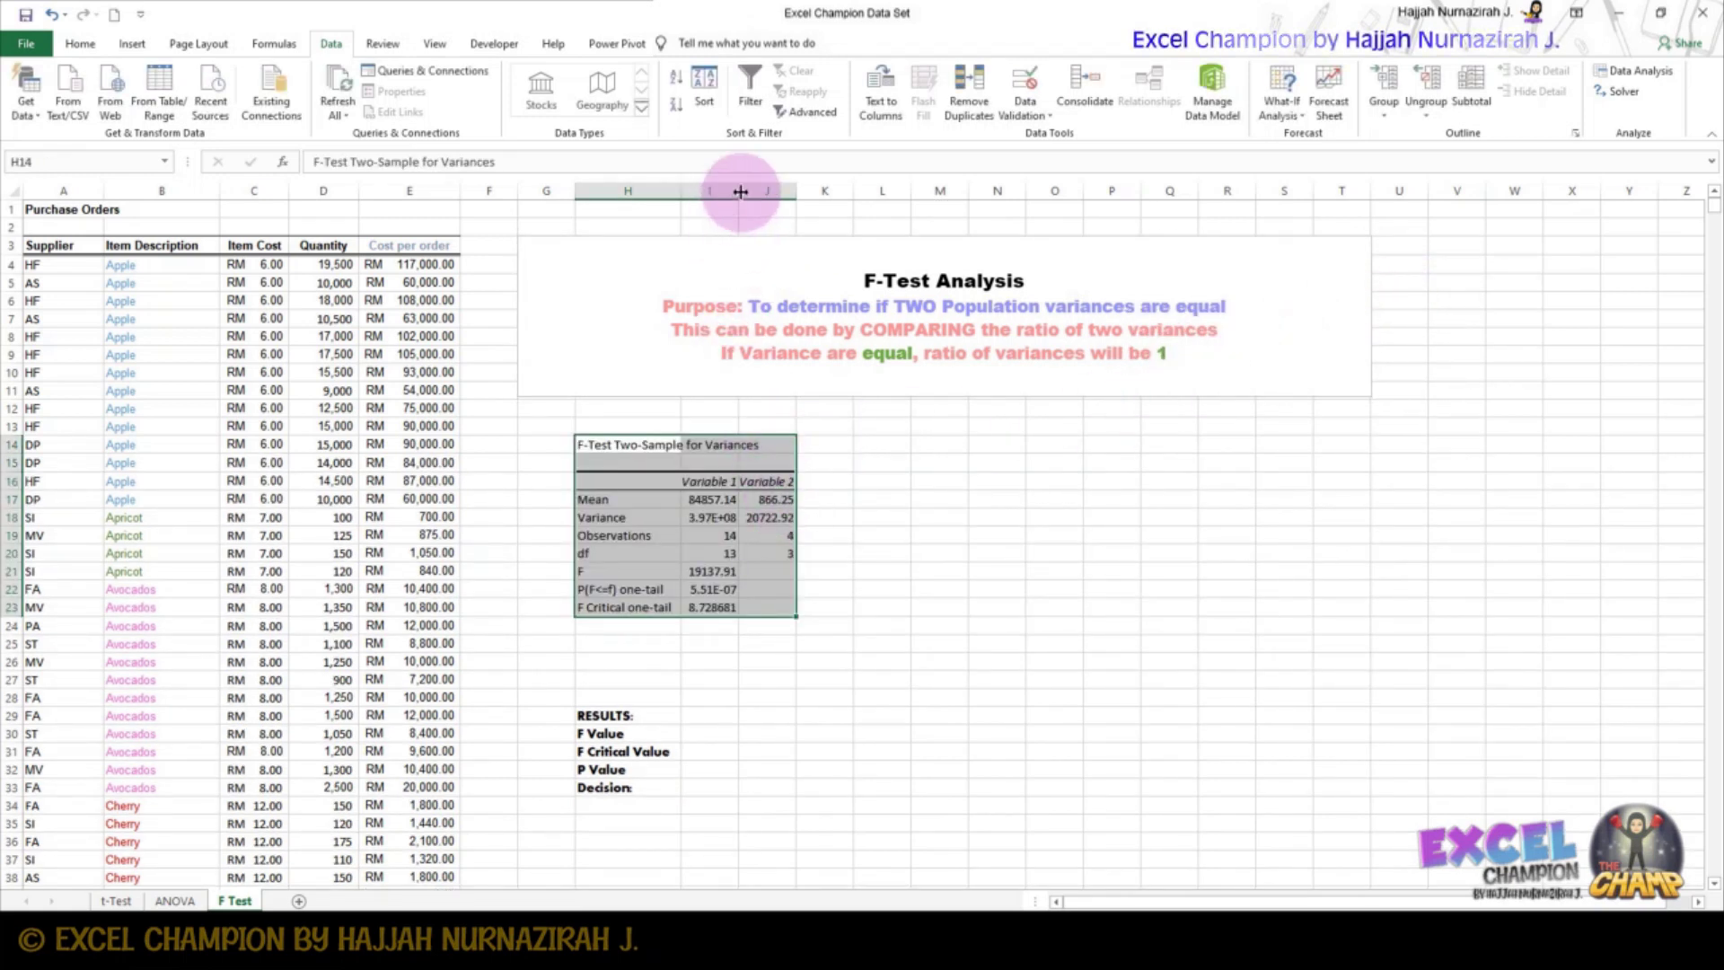
- Widen column I and label I15 'Apple' and J15 'Apricot'
drag(739, 192, 790, 194)
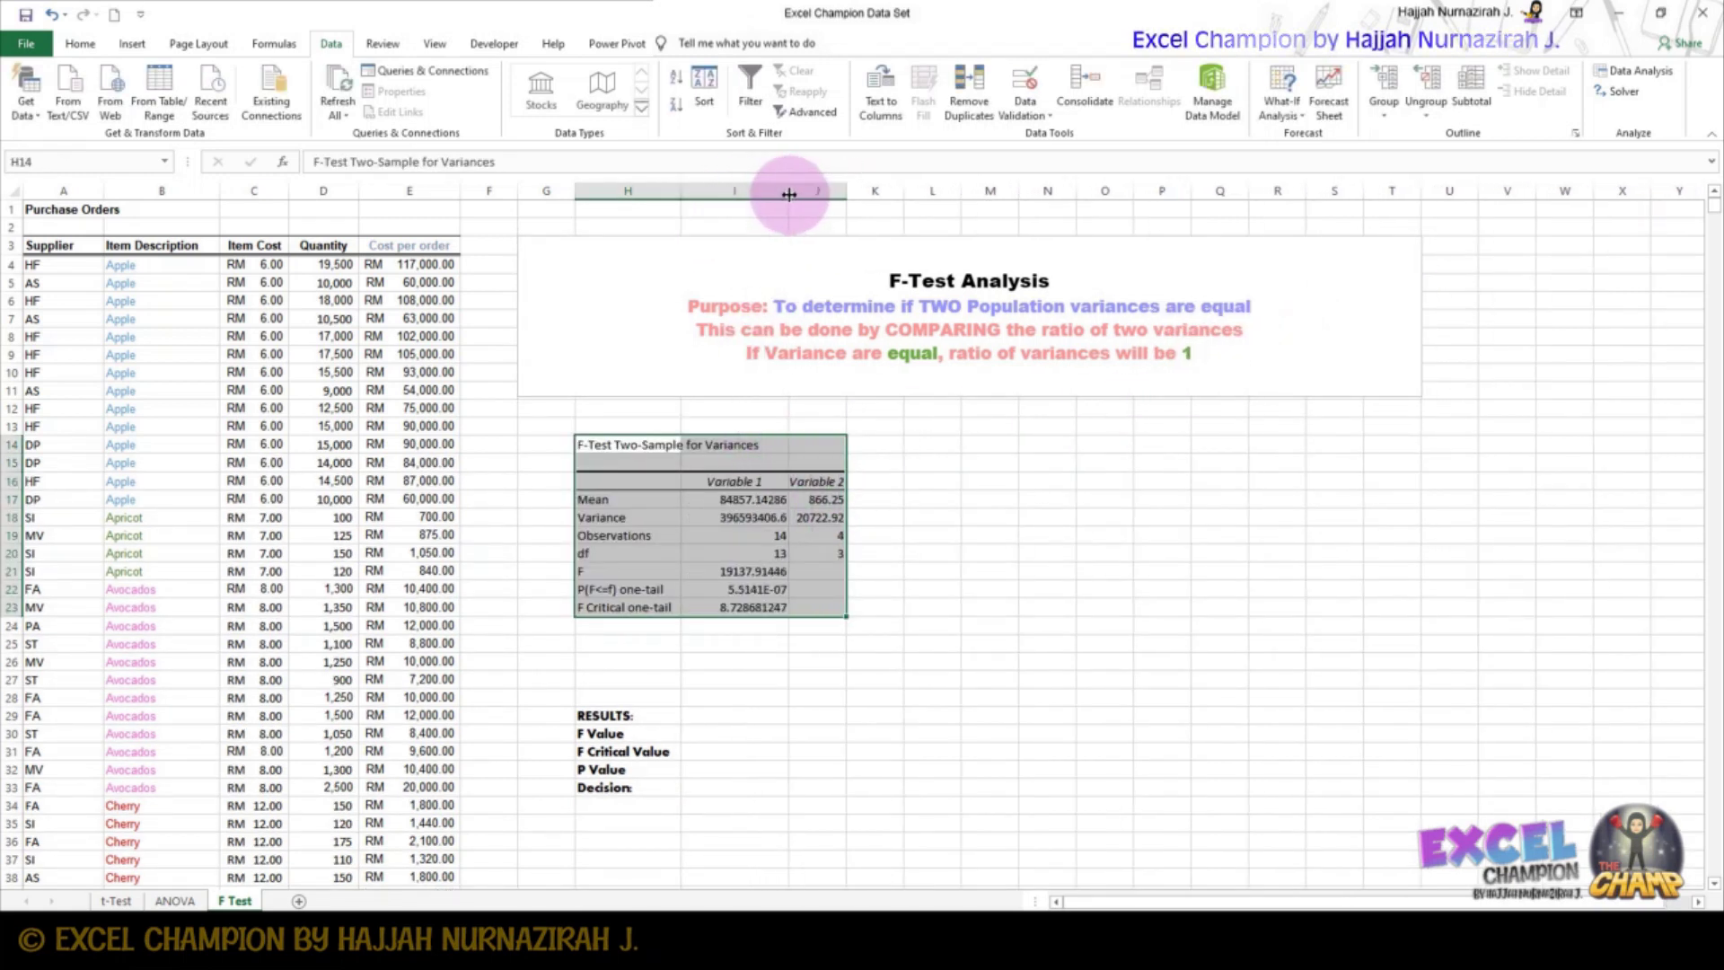
click(741, 458)
text(Apple)
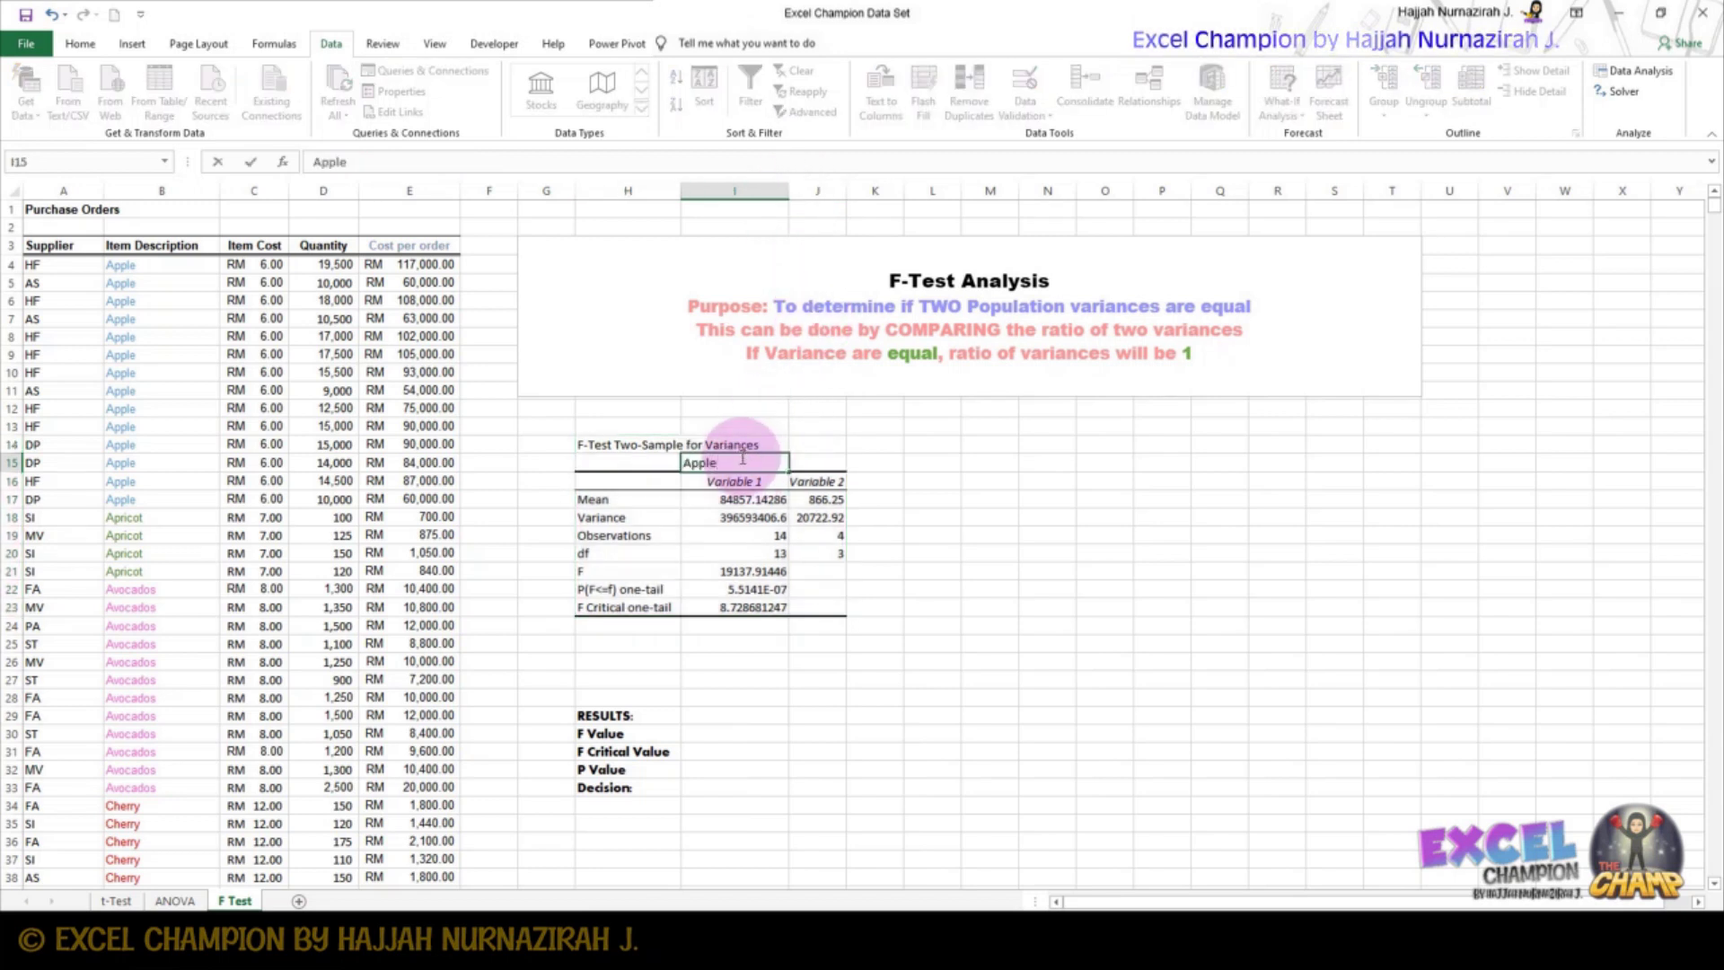
scroll(742, 459, right, 1)
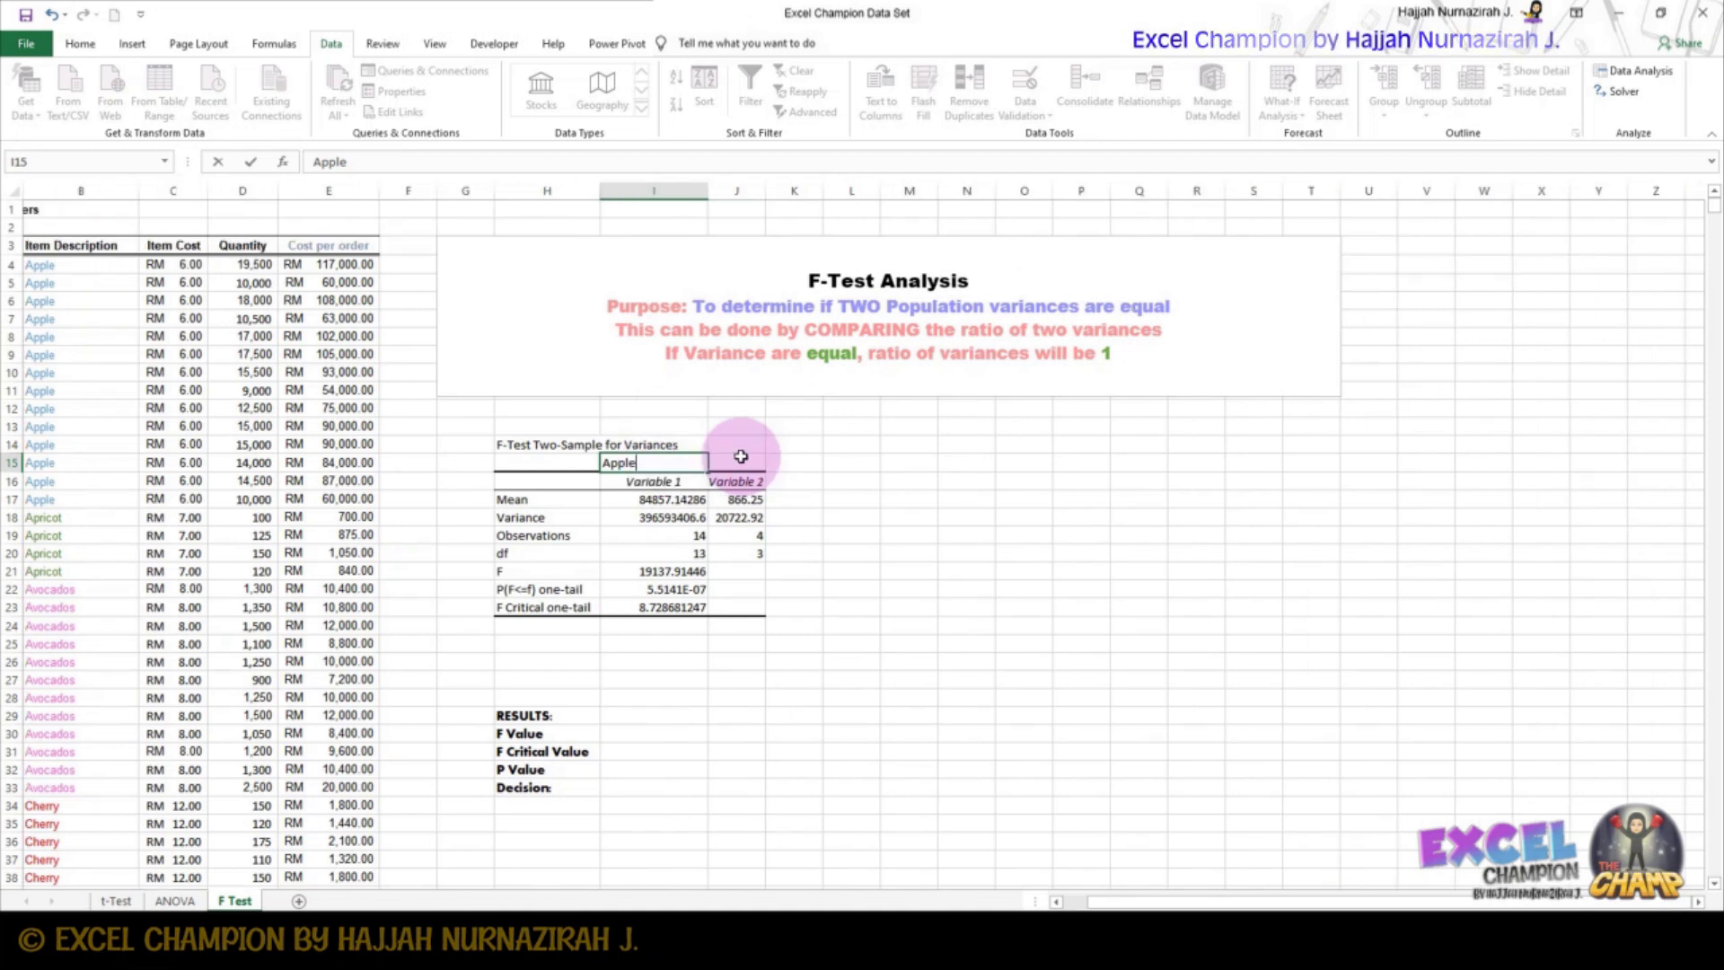
click(741, 457)
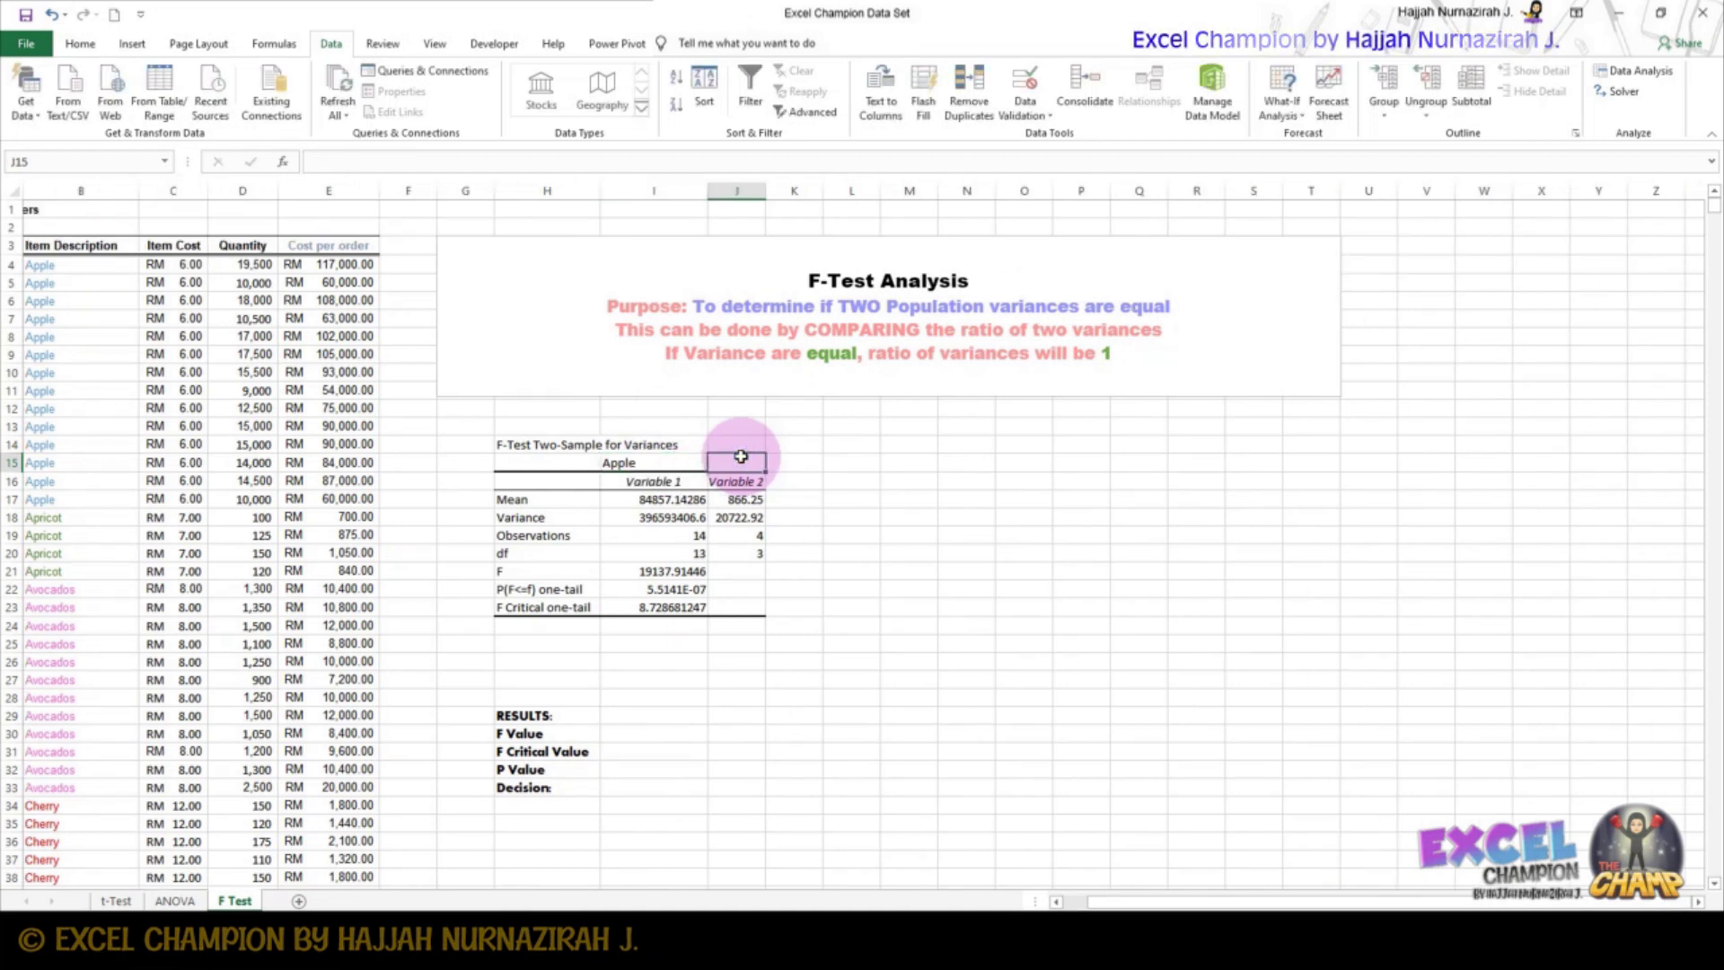
text(Apricot)
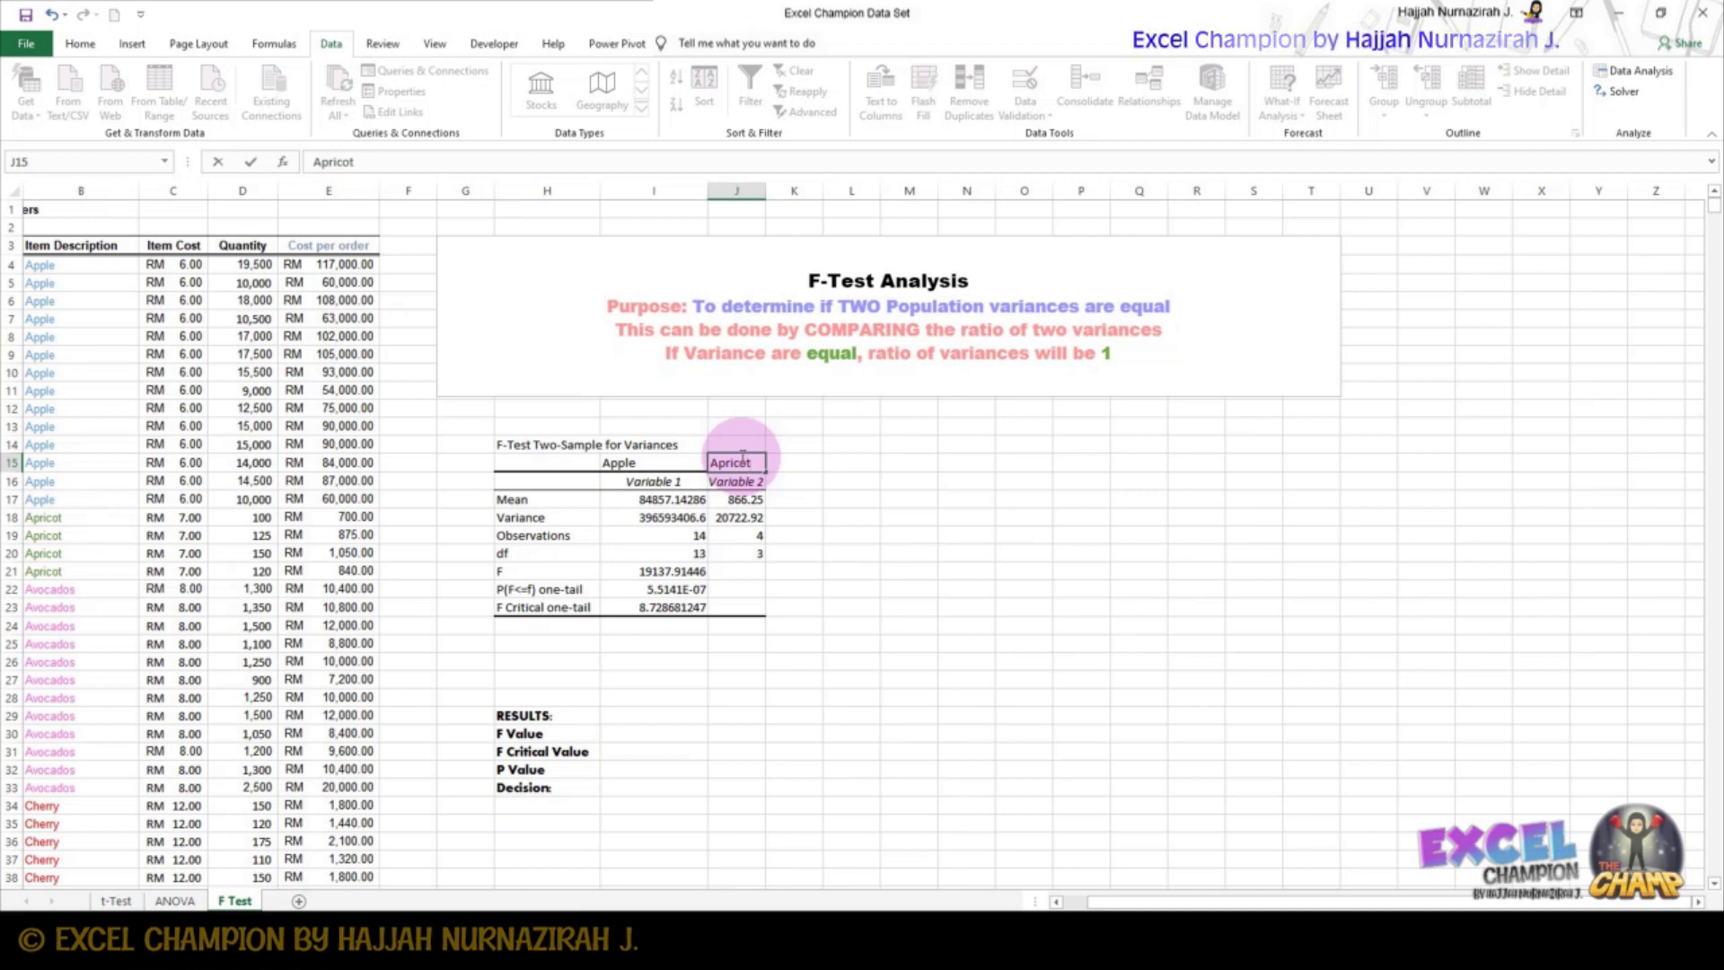
click(768, 645)
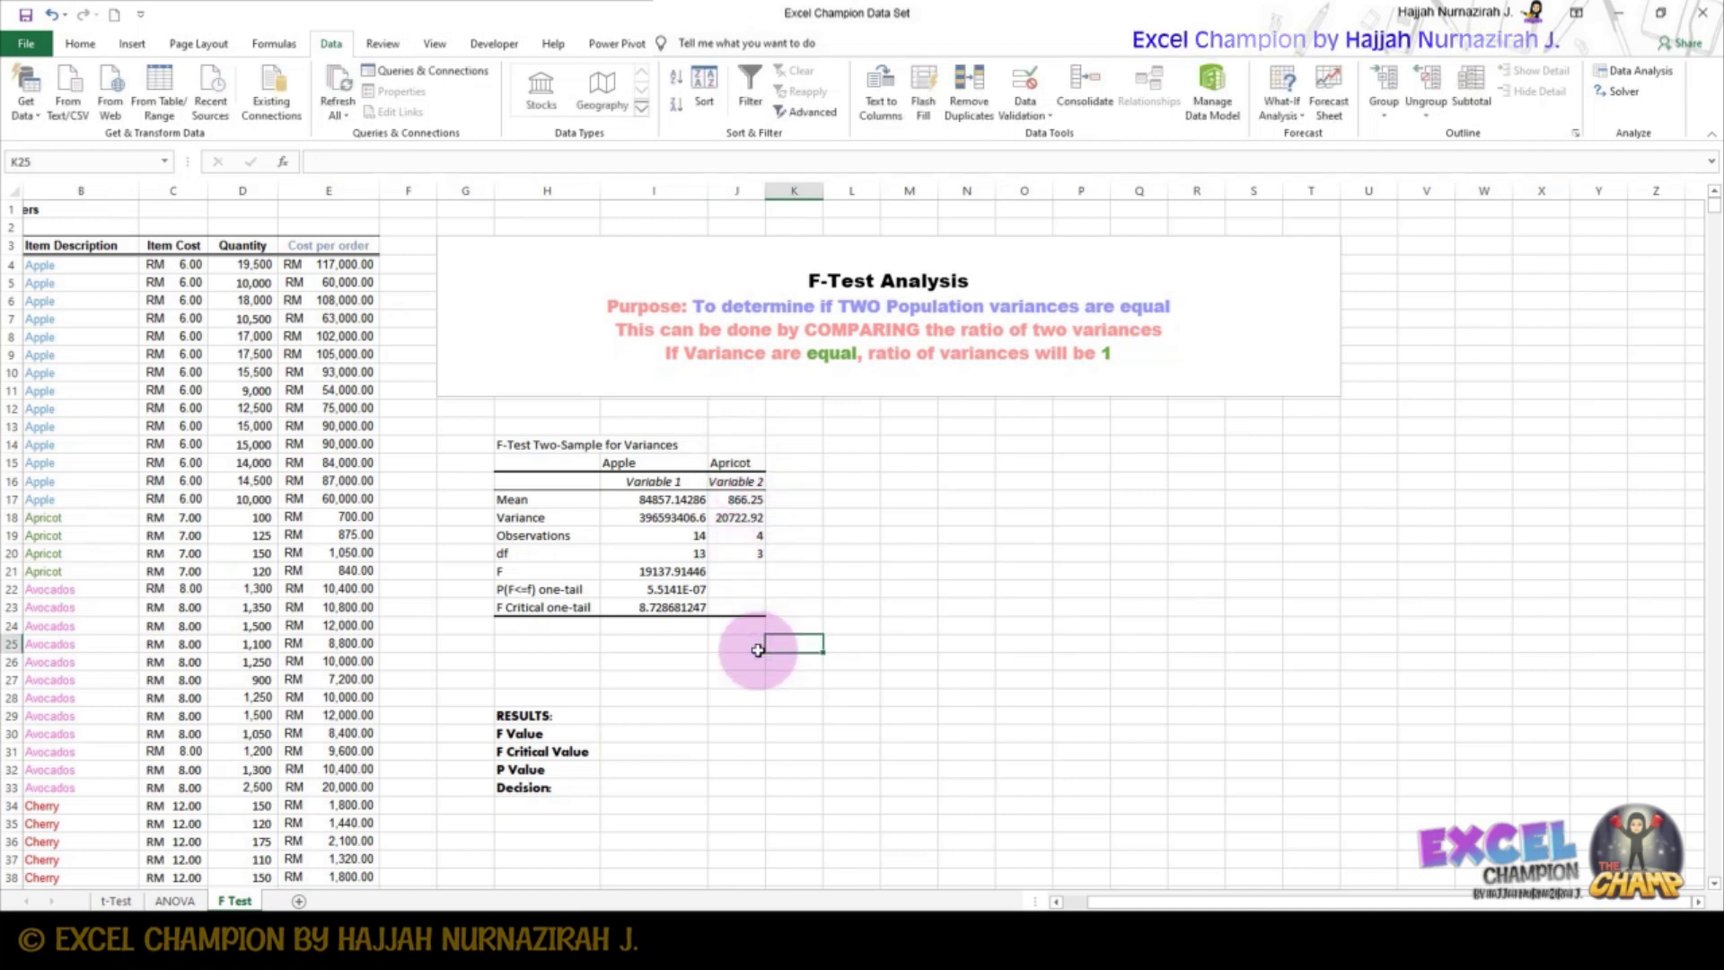
- Copy the F value 19137.91446 from I21 into the F Value cell I30
click(690, 572)
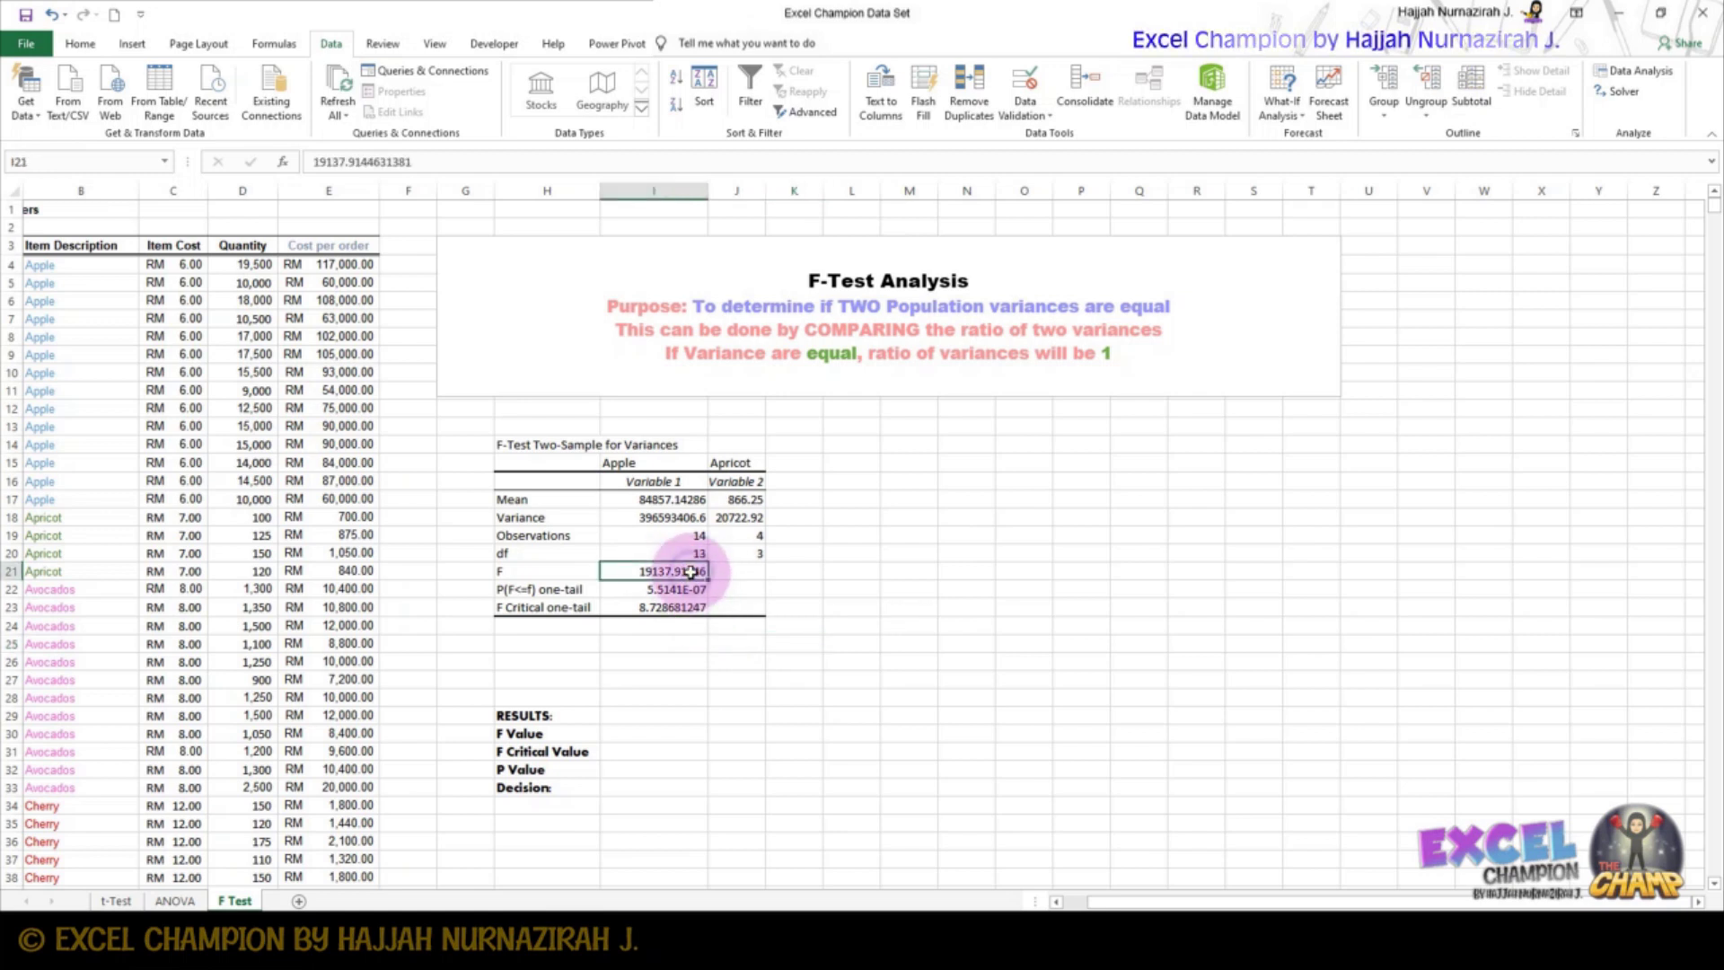
right_click(690, 571)
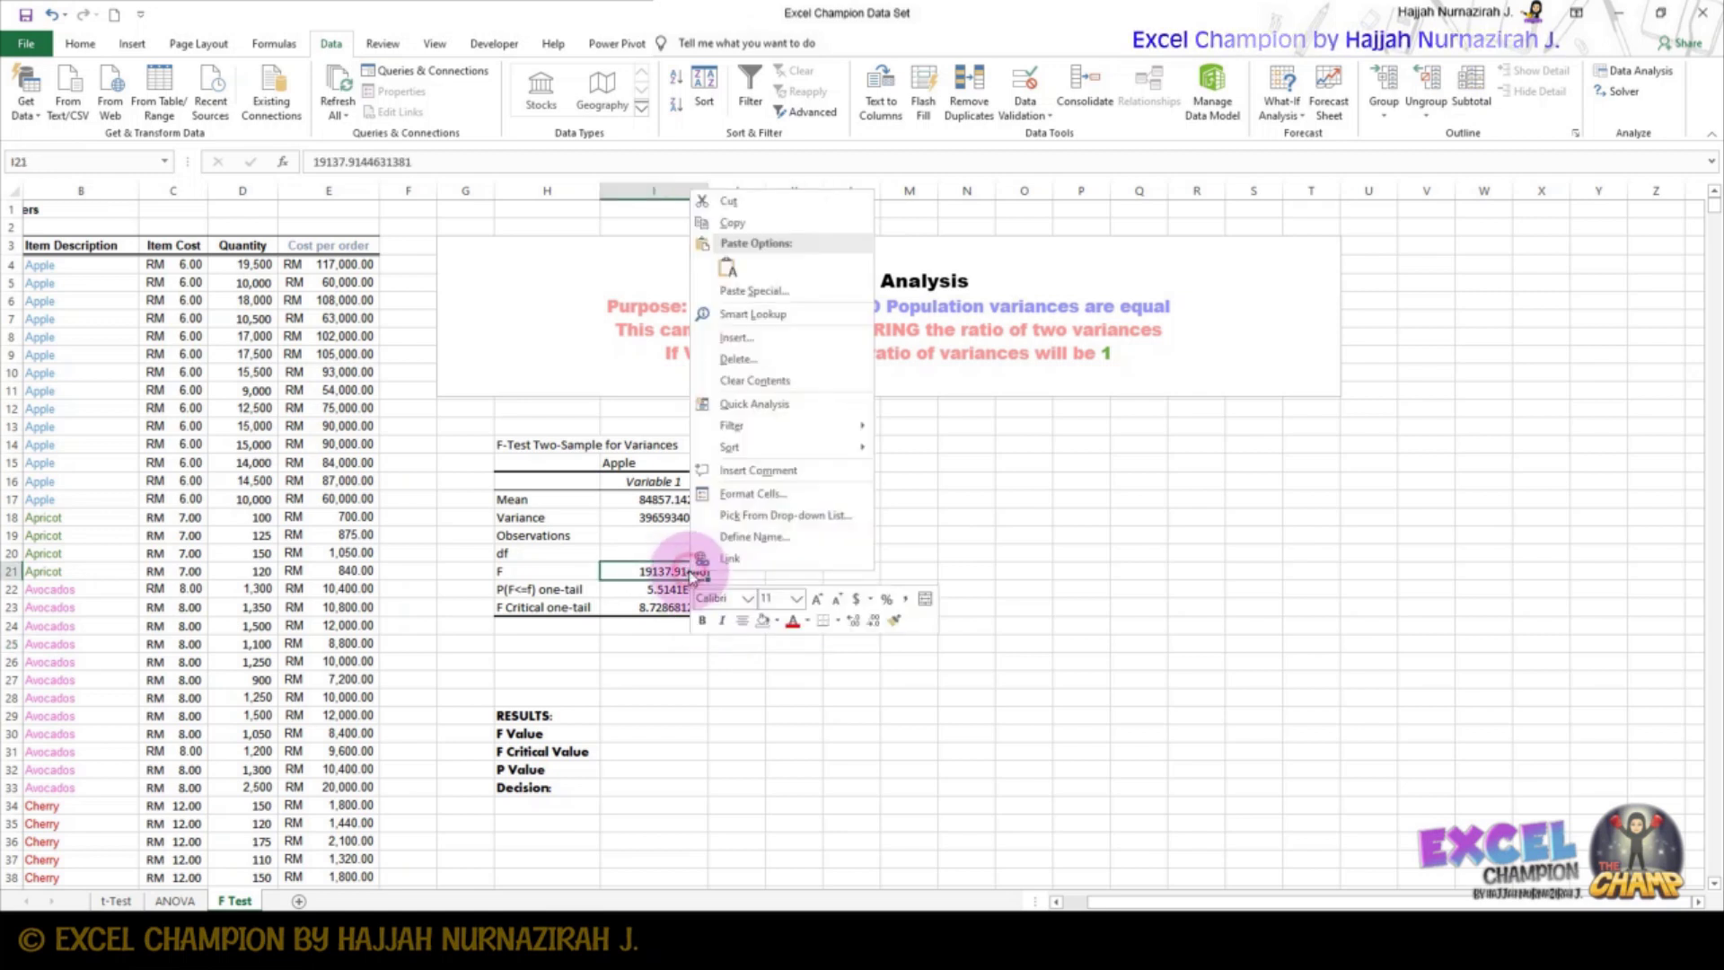
click(712, 223)
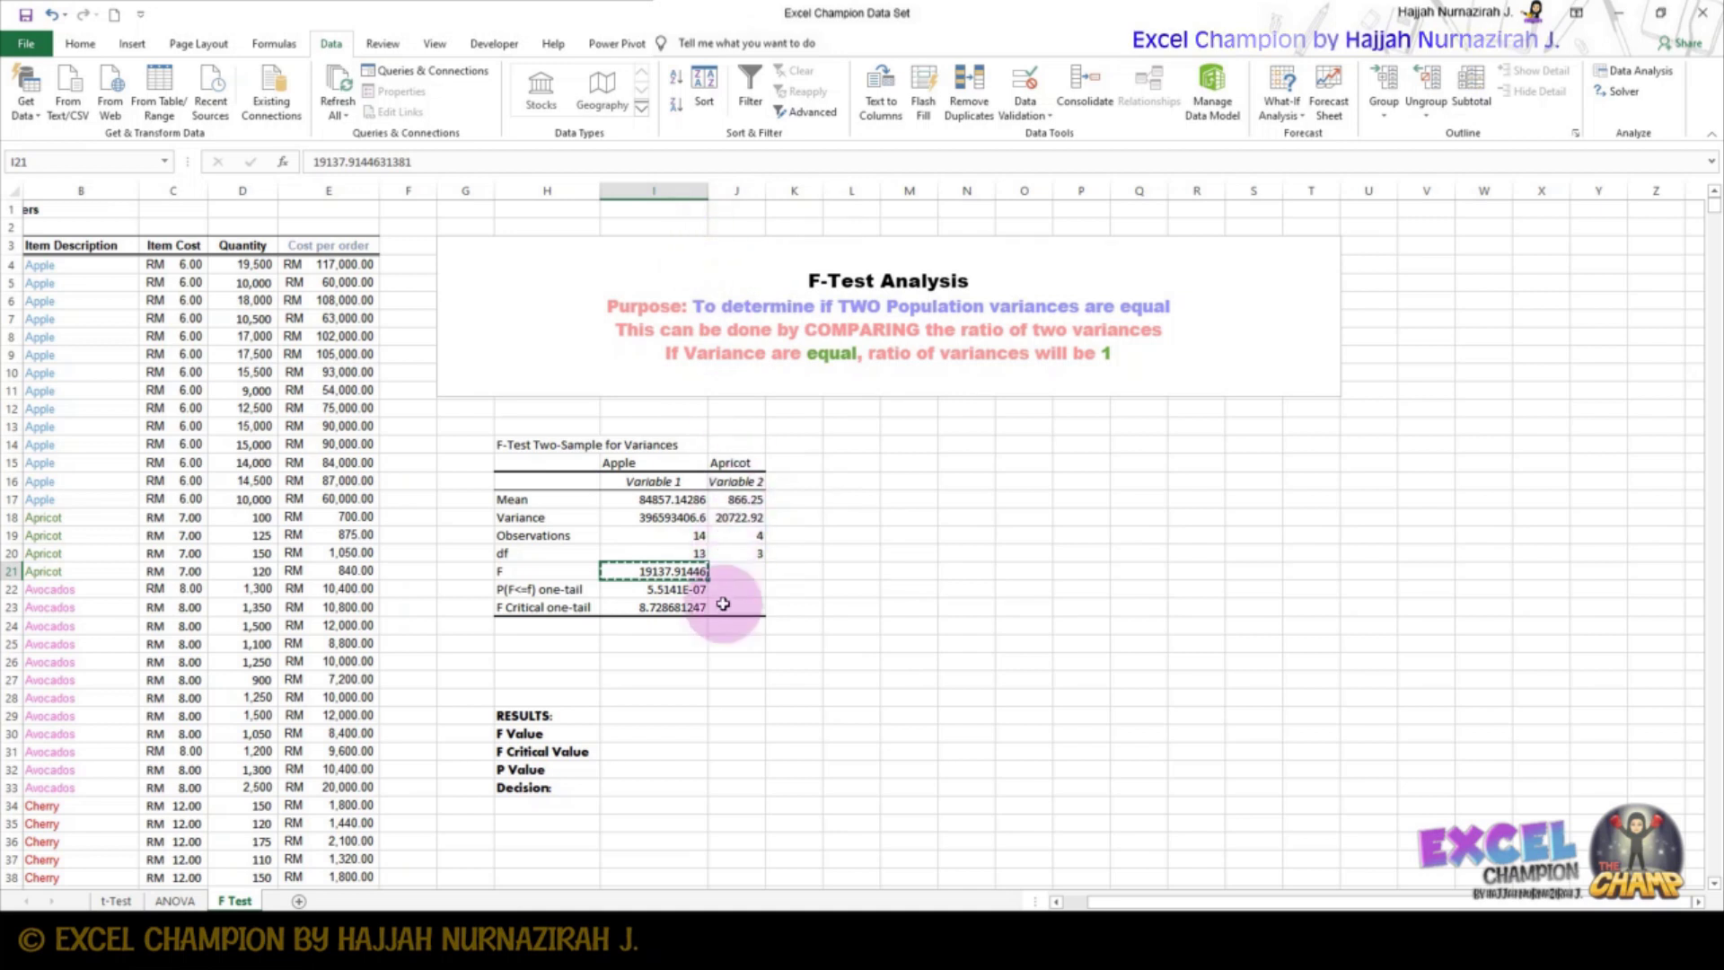
click(693, 731)
right_click(693, 731)
click(728, 424)
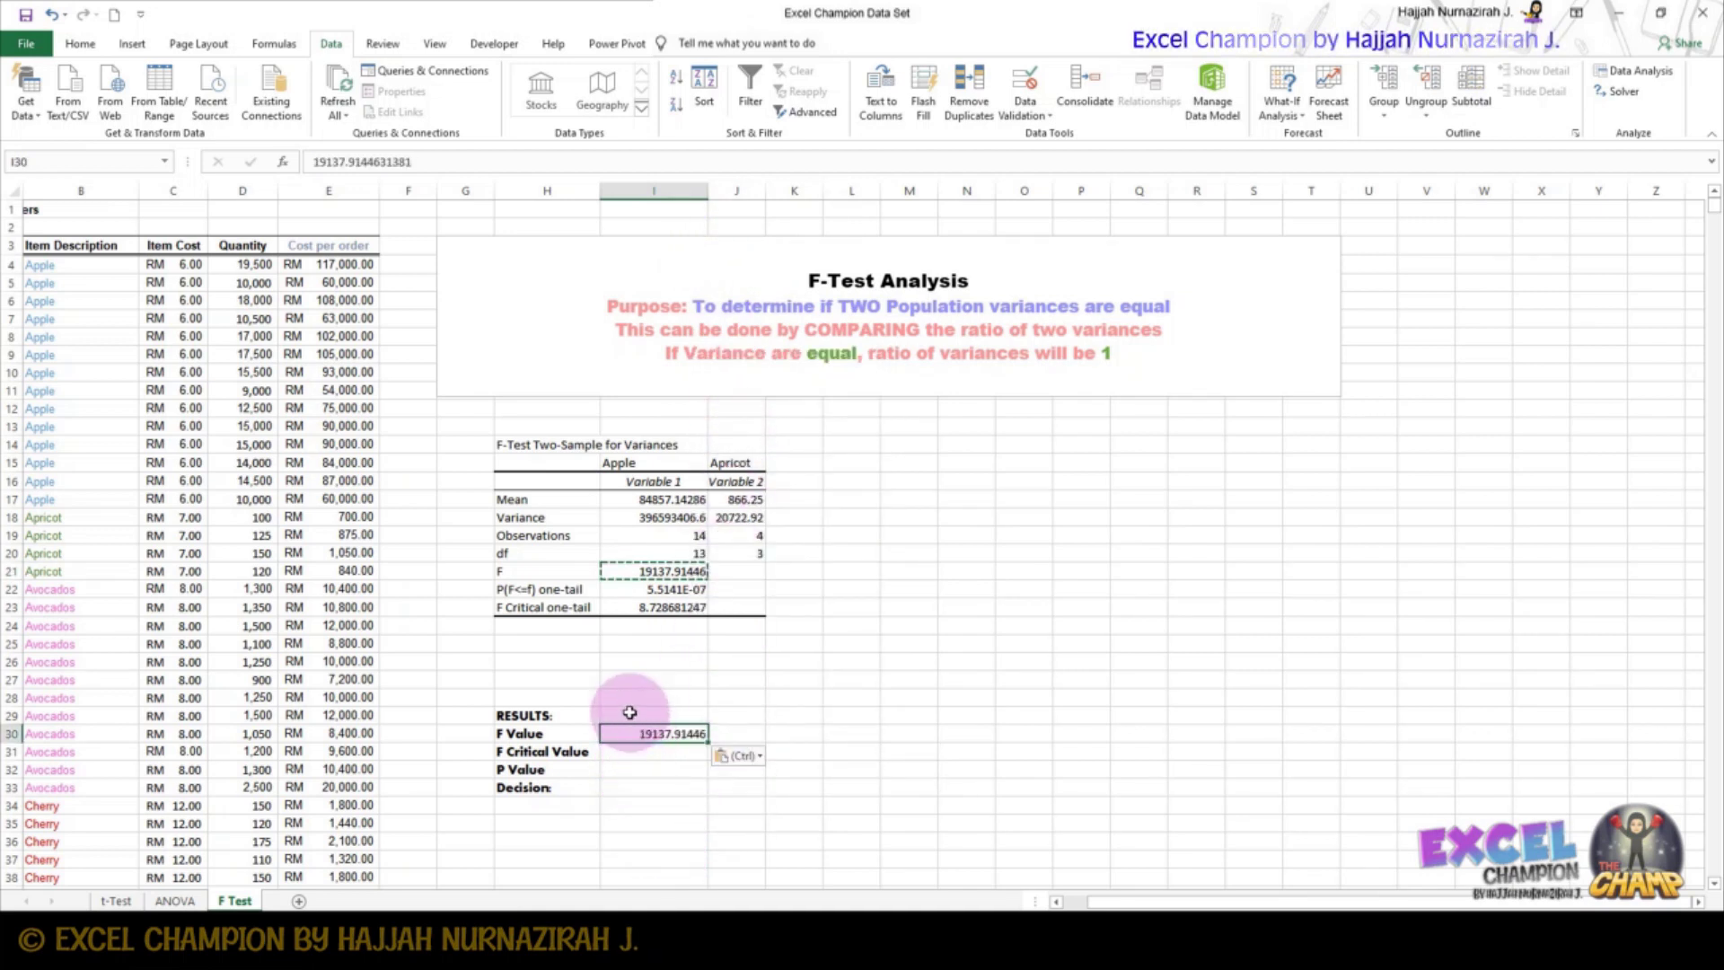
- Copy the F critical value 8.728681247 from I23 into cell I31
click(680, 608)
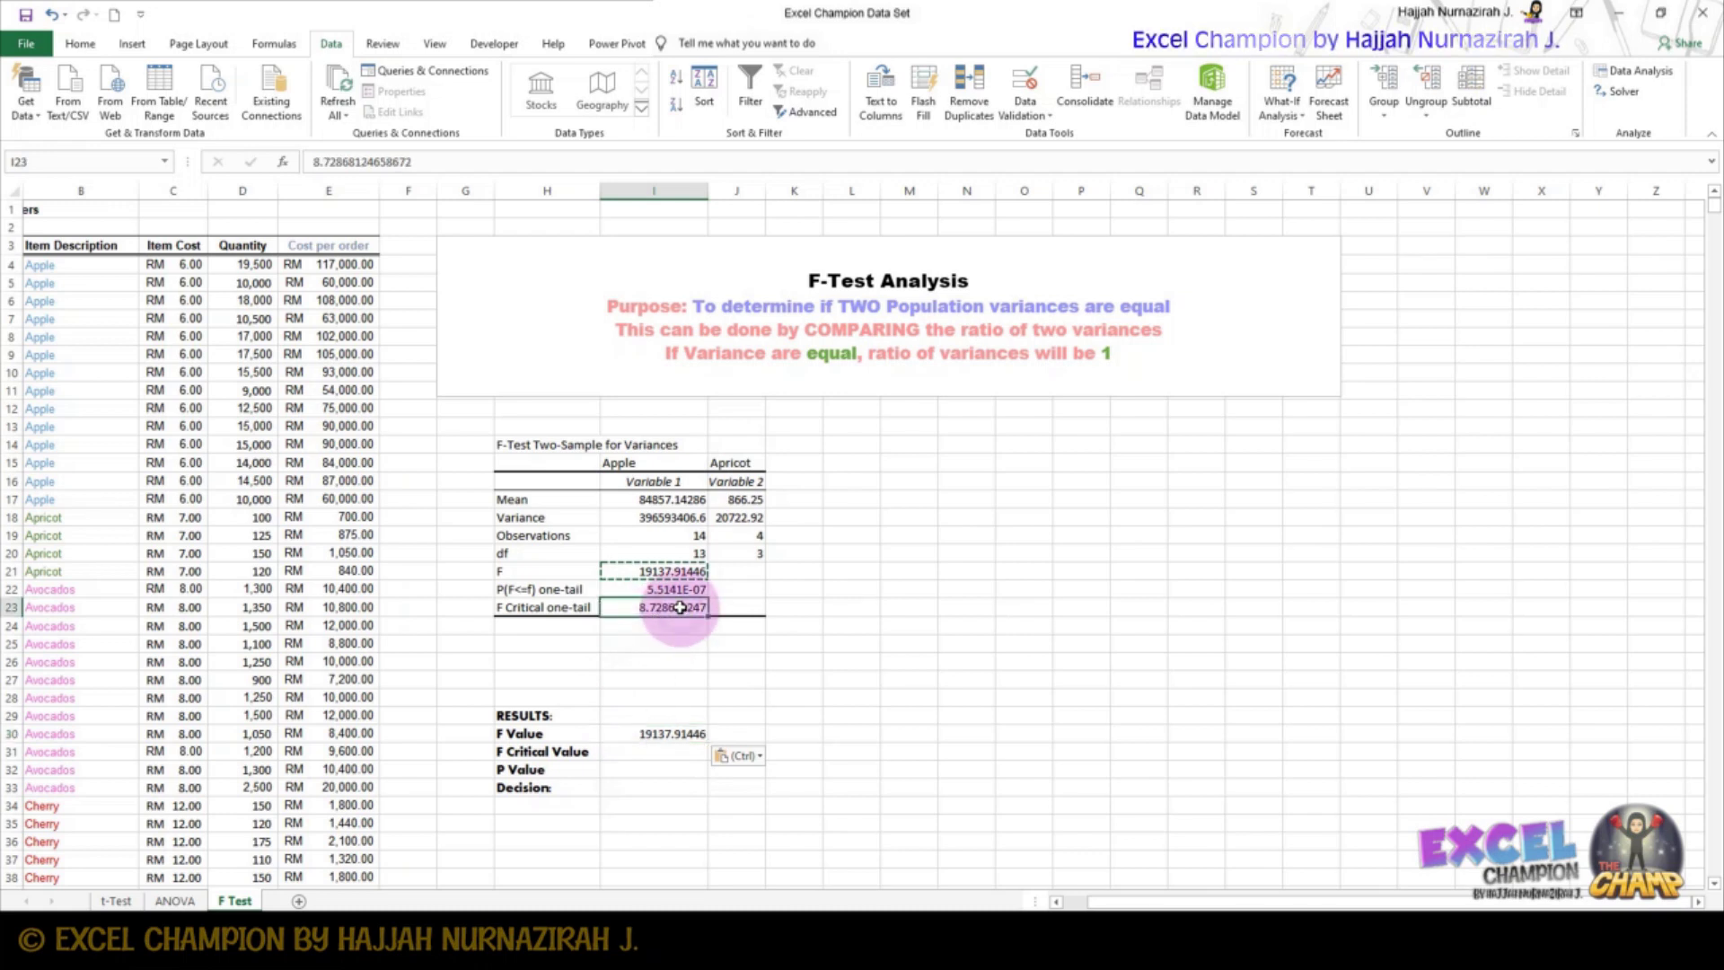
right_click(680, 608)
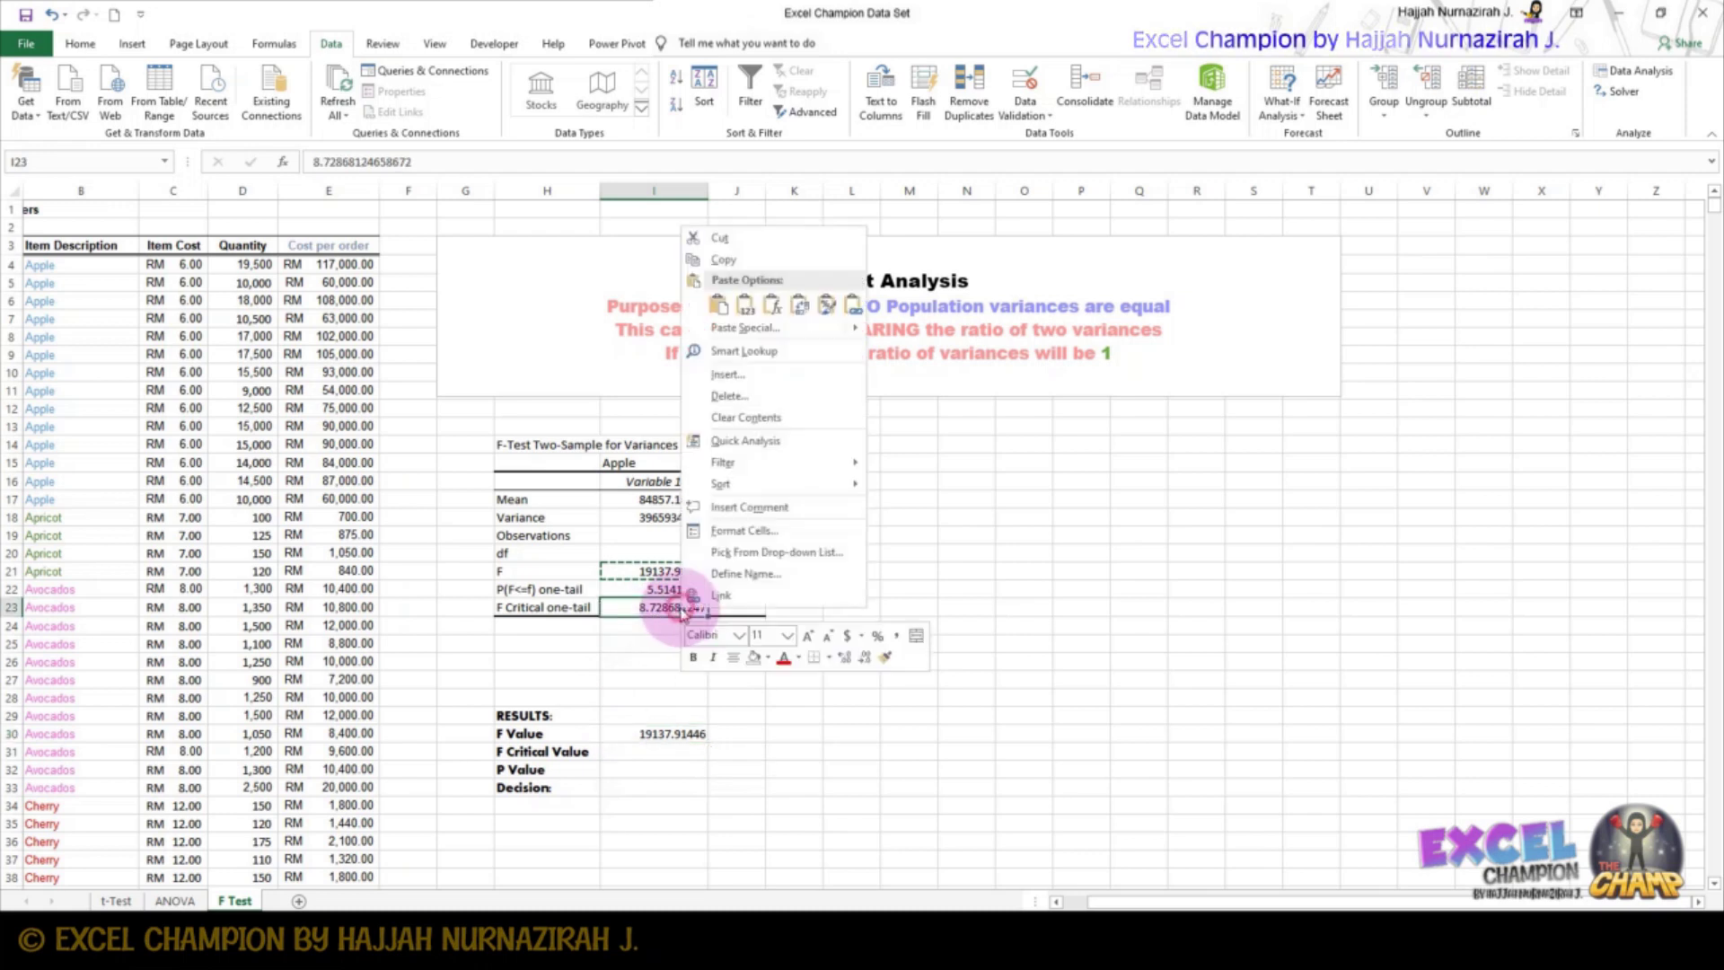
click(728, 262)
click(662, 753)
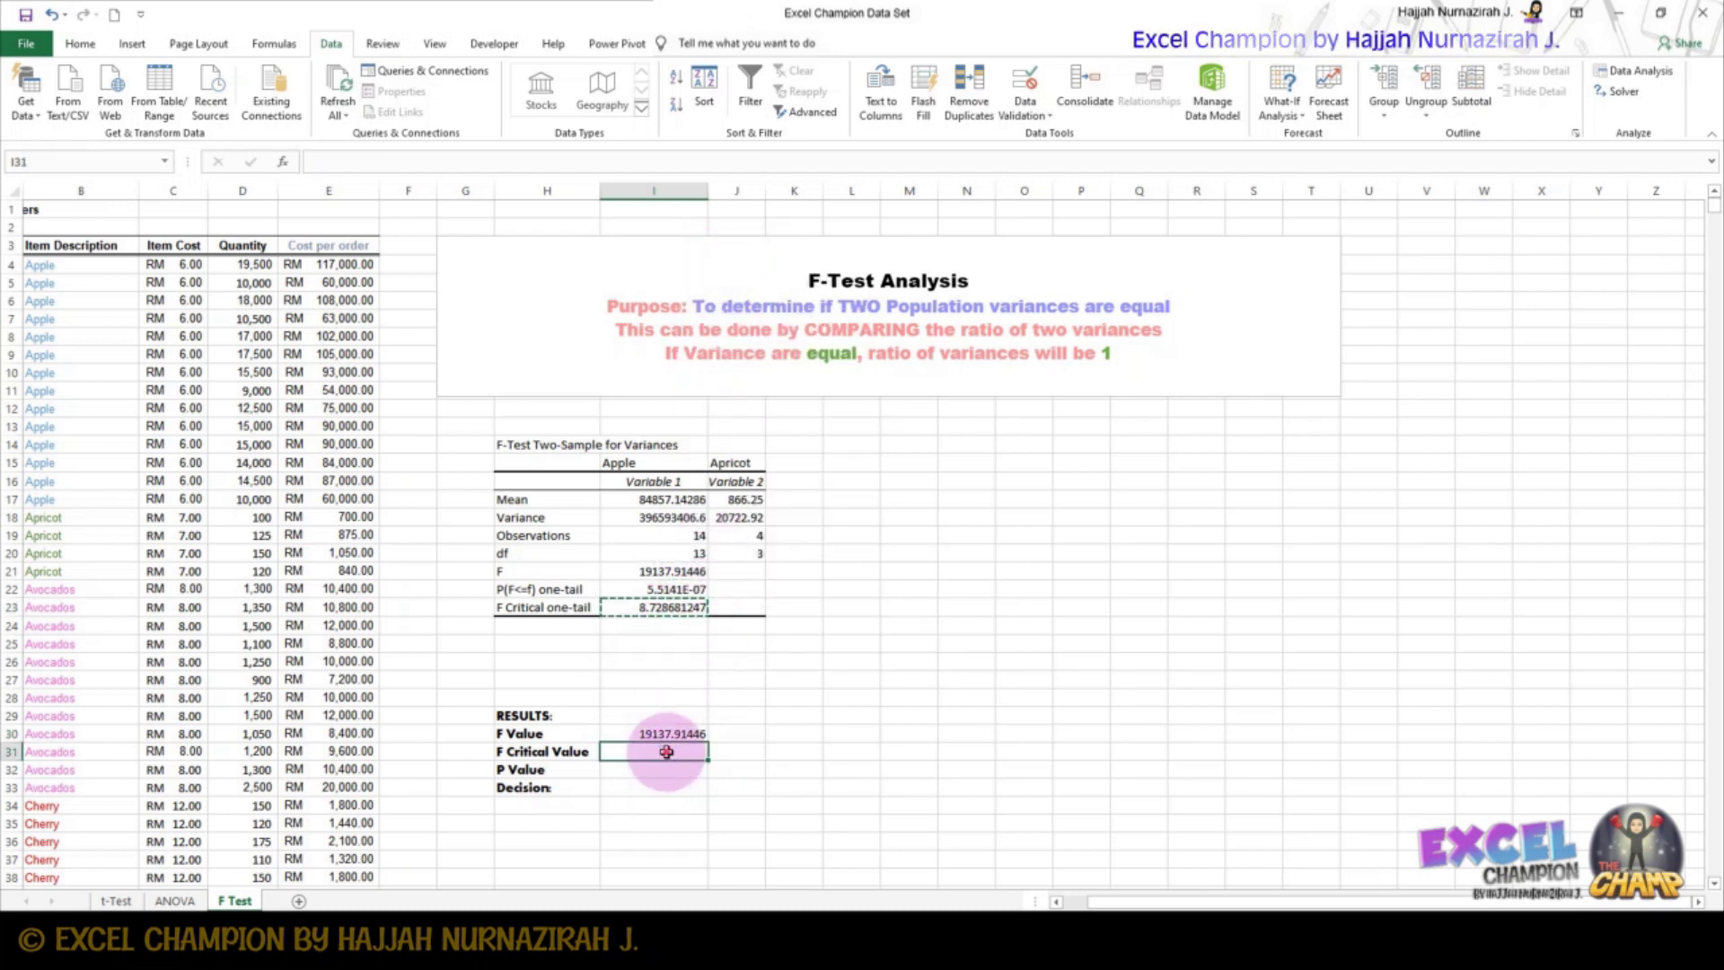
right_click(661, 753)
click(732, 449)
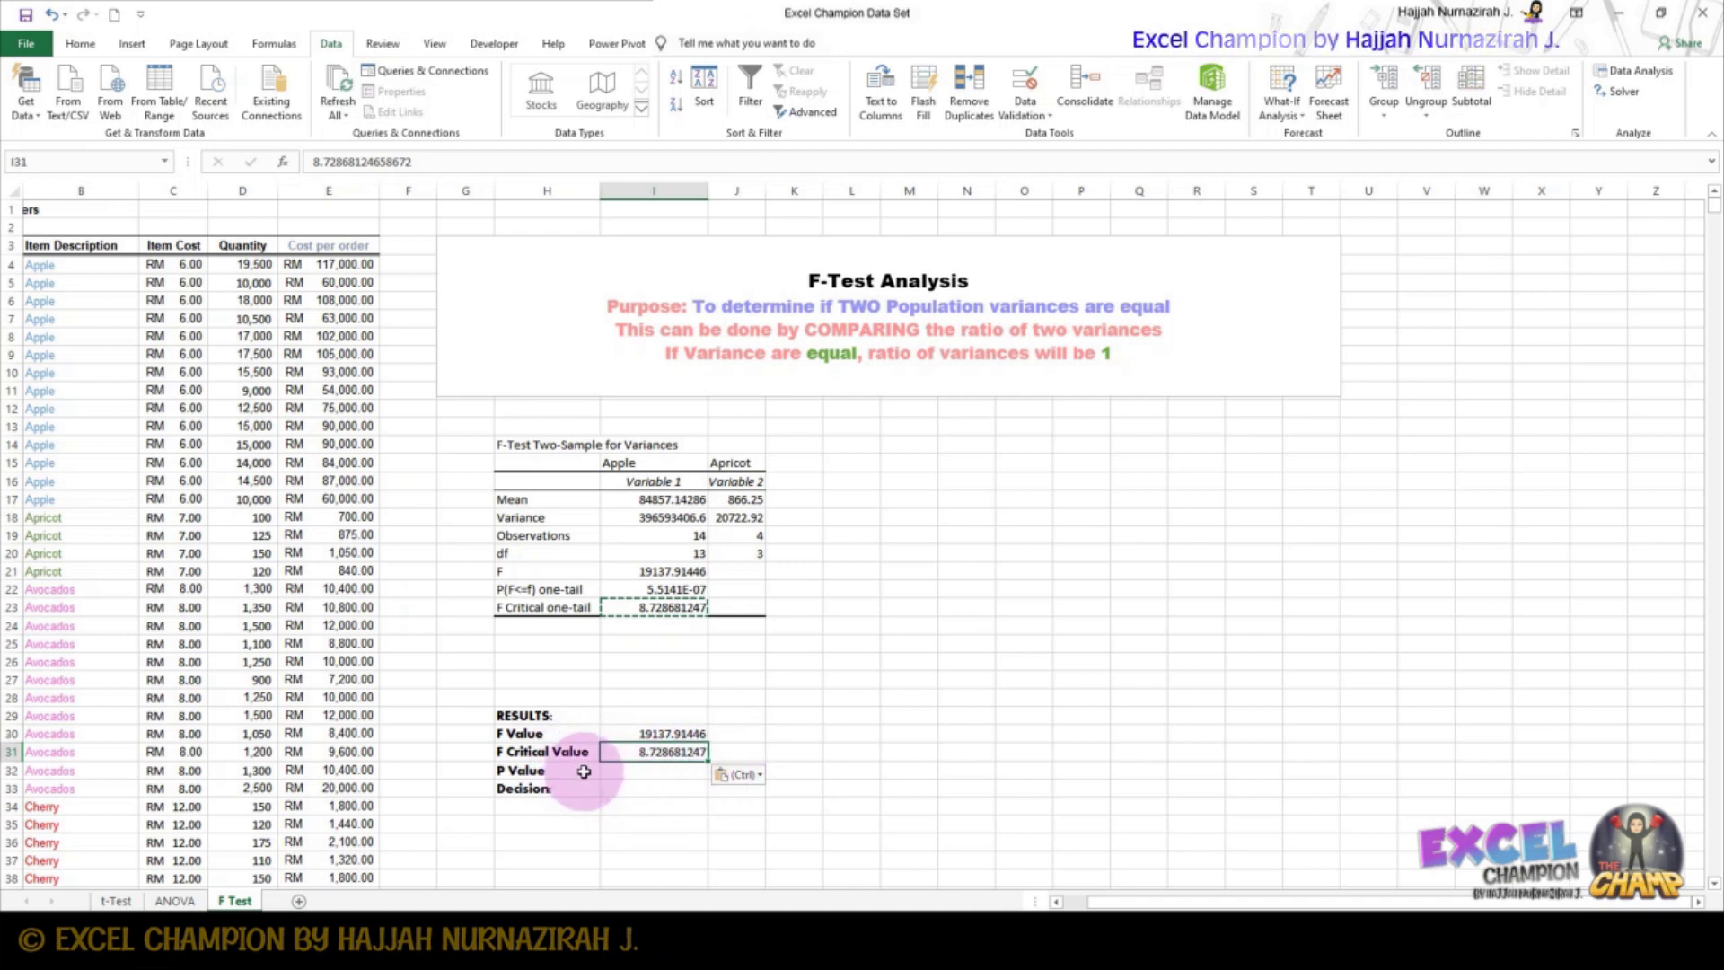
click(617, 771)
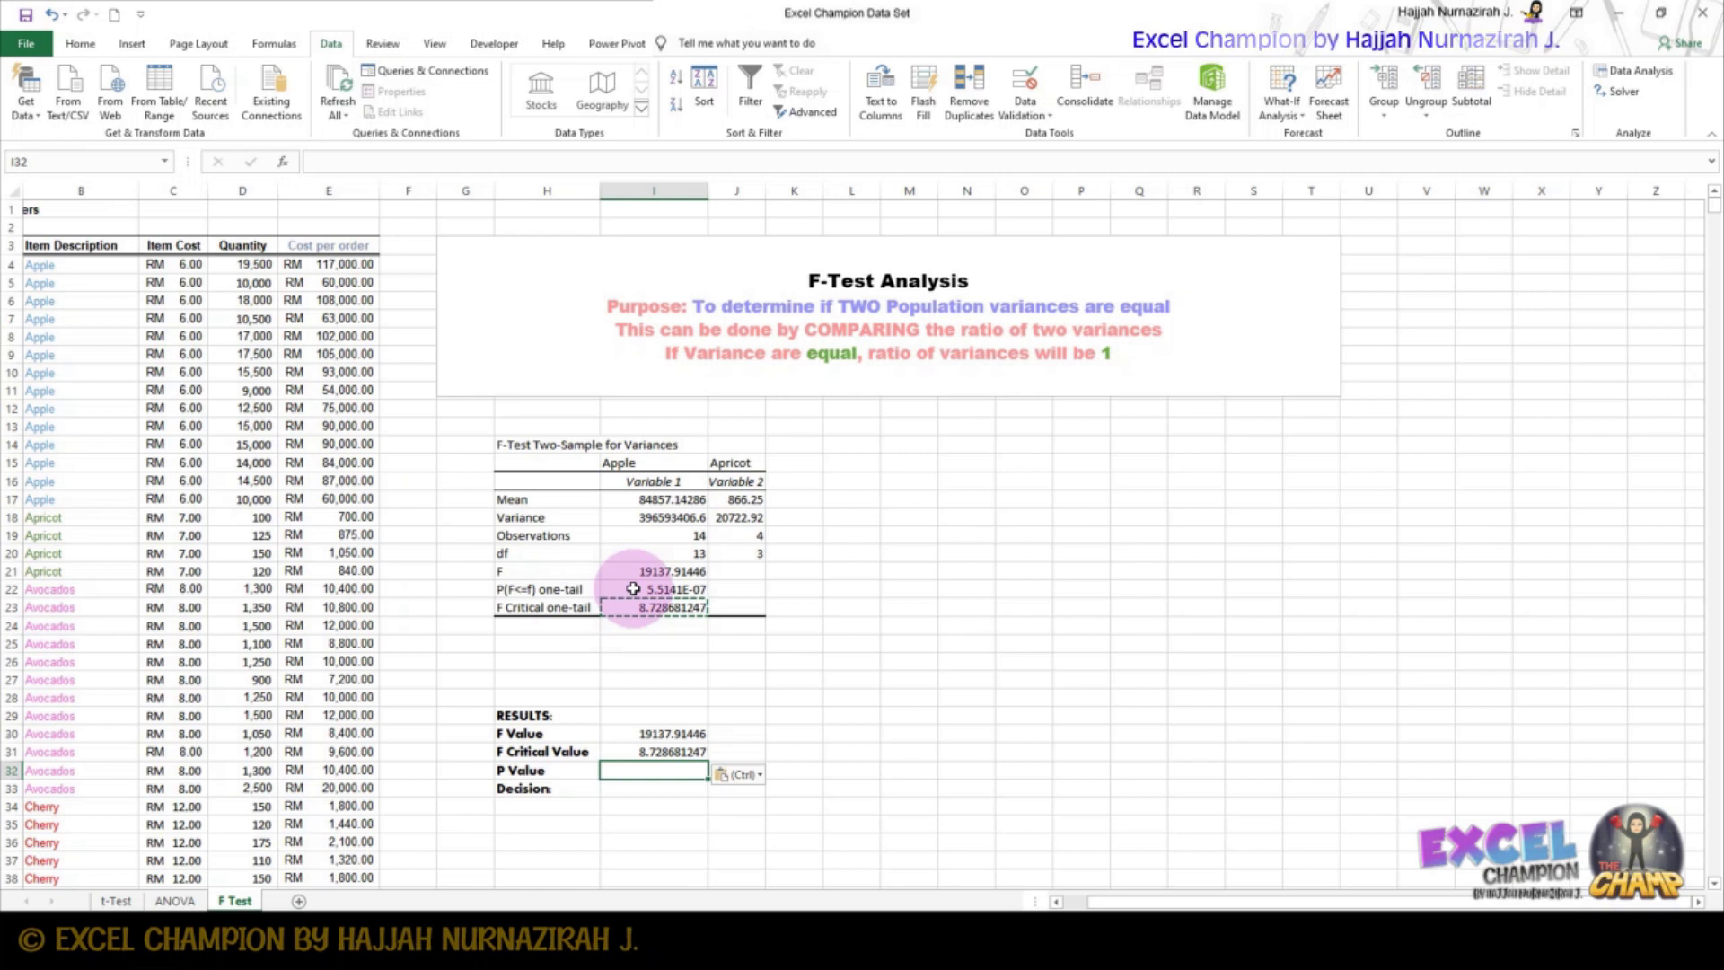
- Enter 0.00000055 as the P Value in cell I32
click(633, 589)
right_click(633, 588)
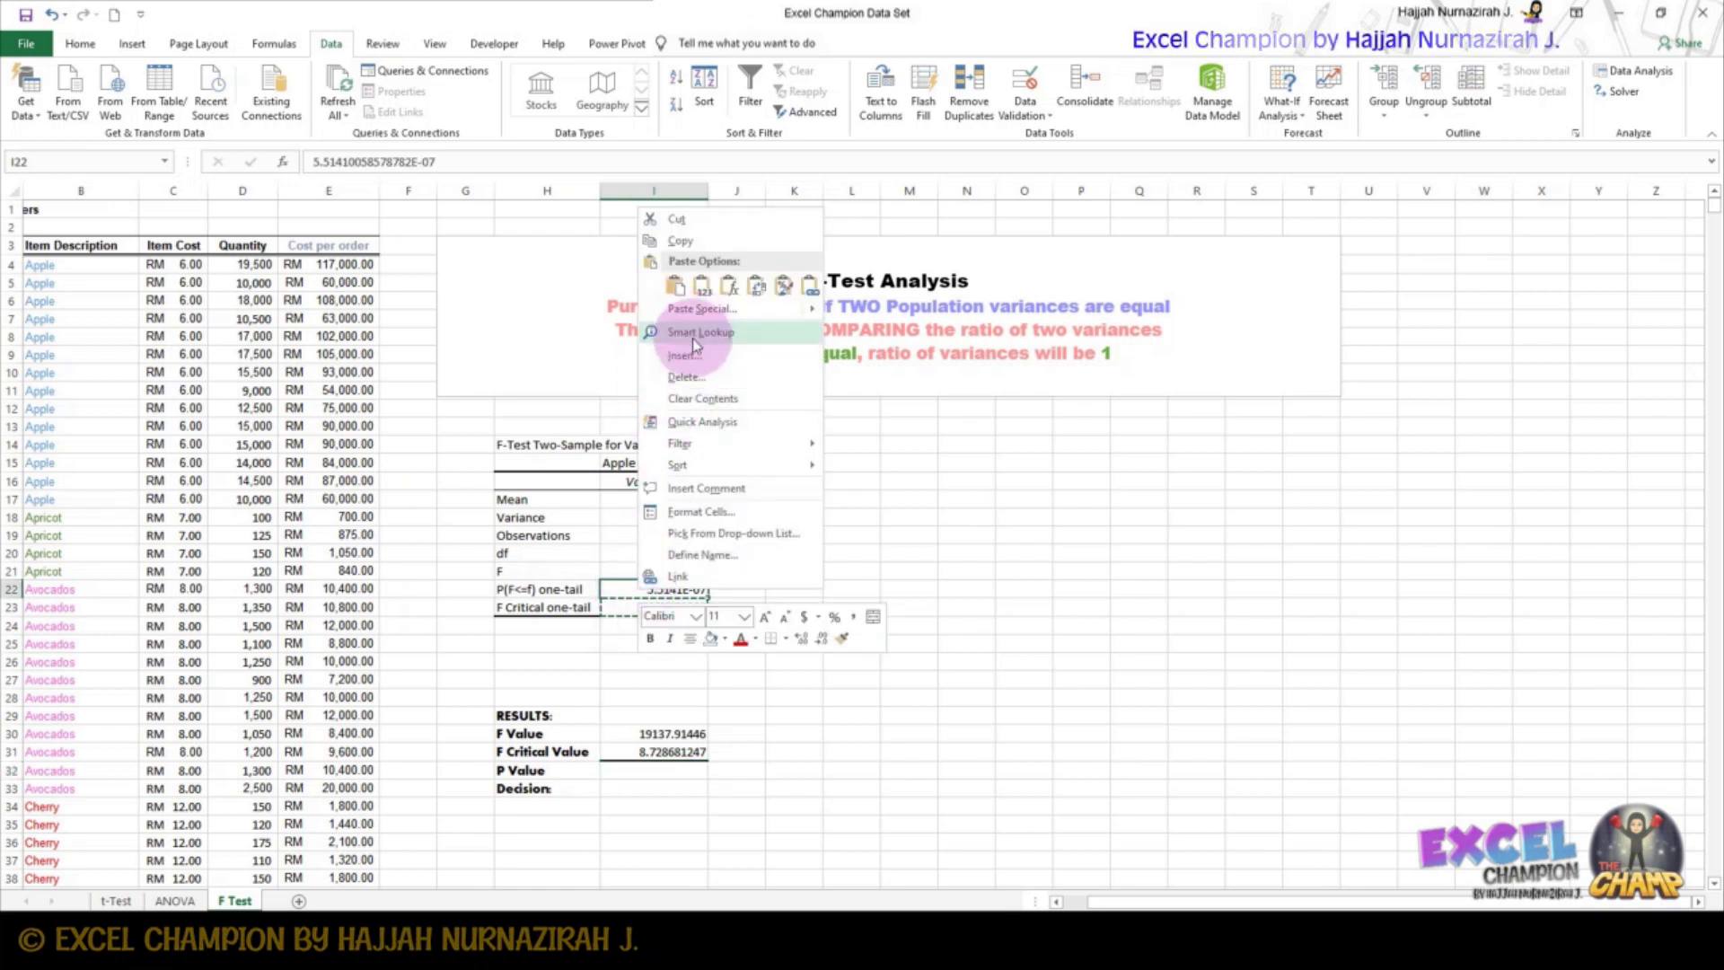
click(633, 772)
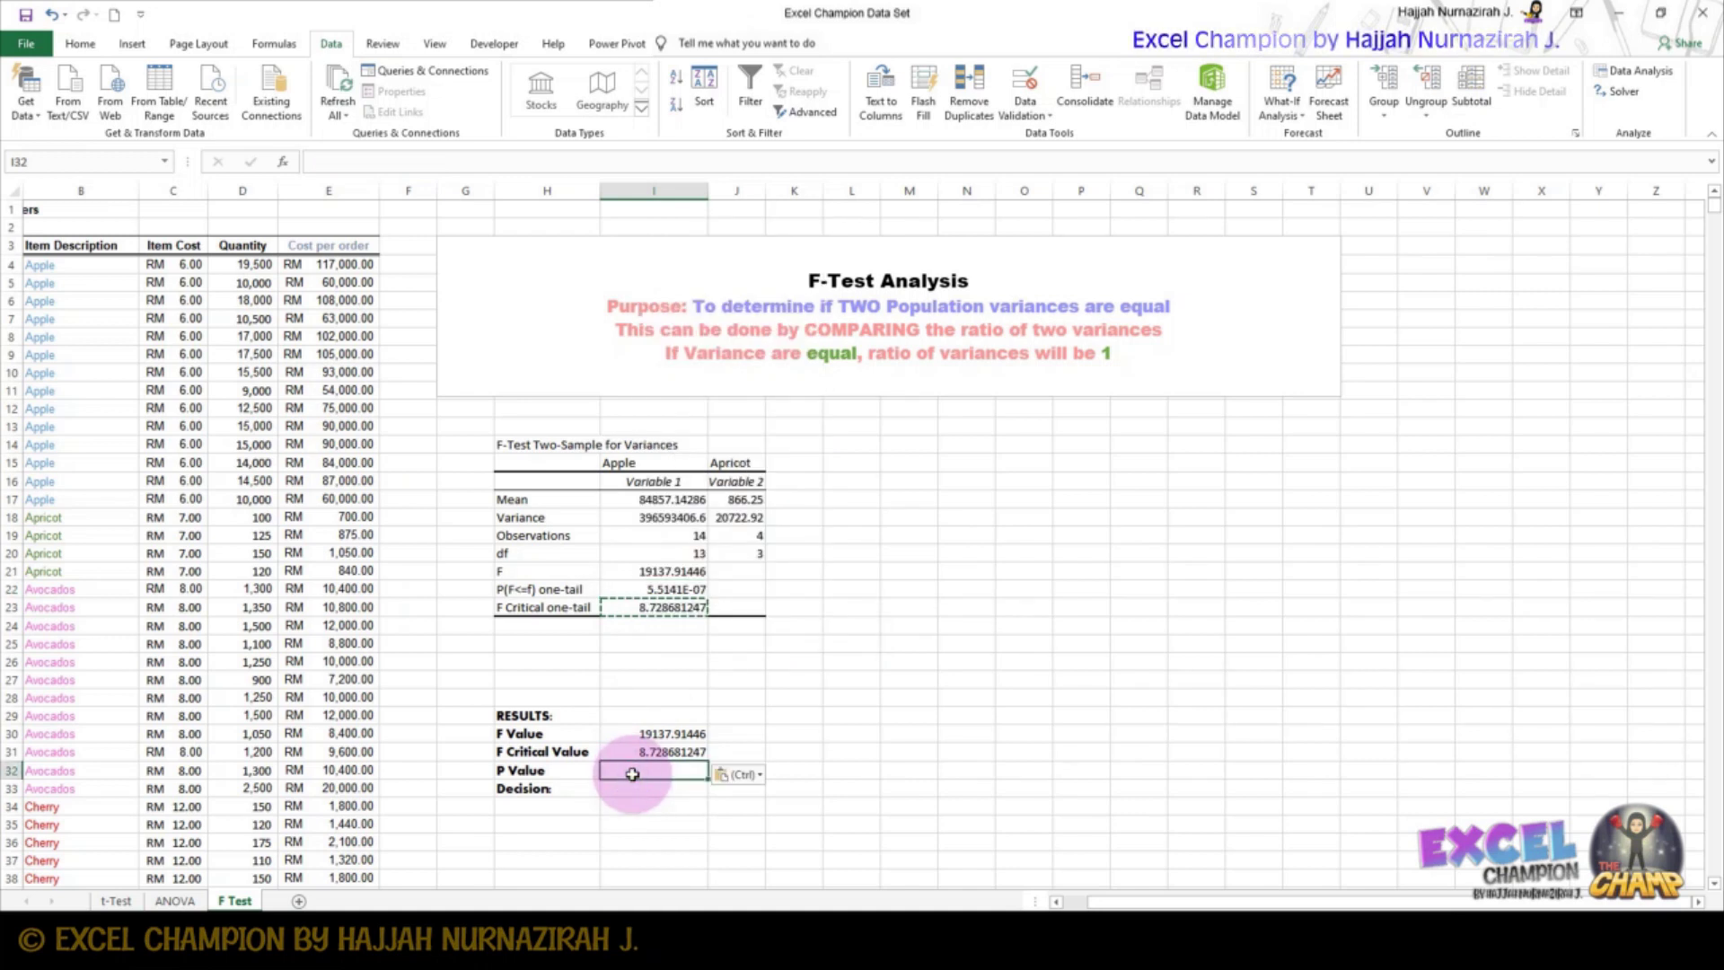
text(0.00000055)
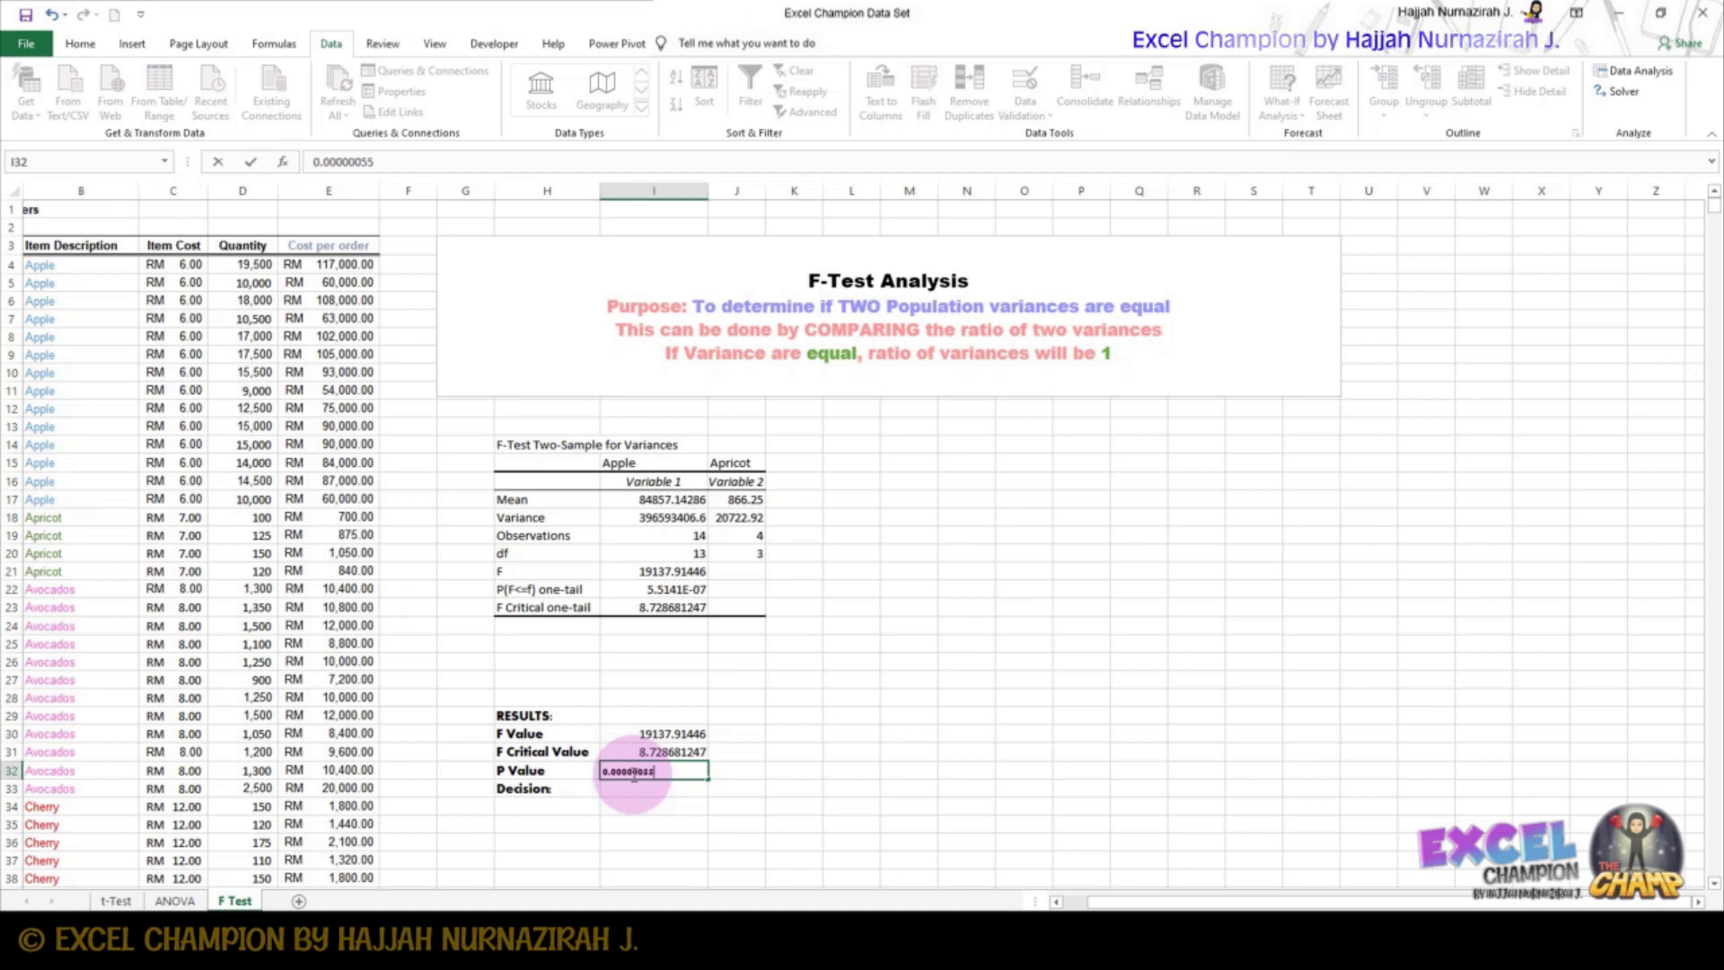
click(671, 805)
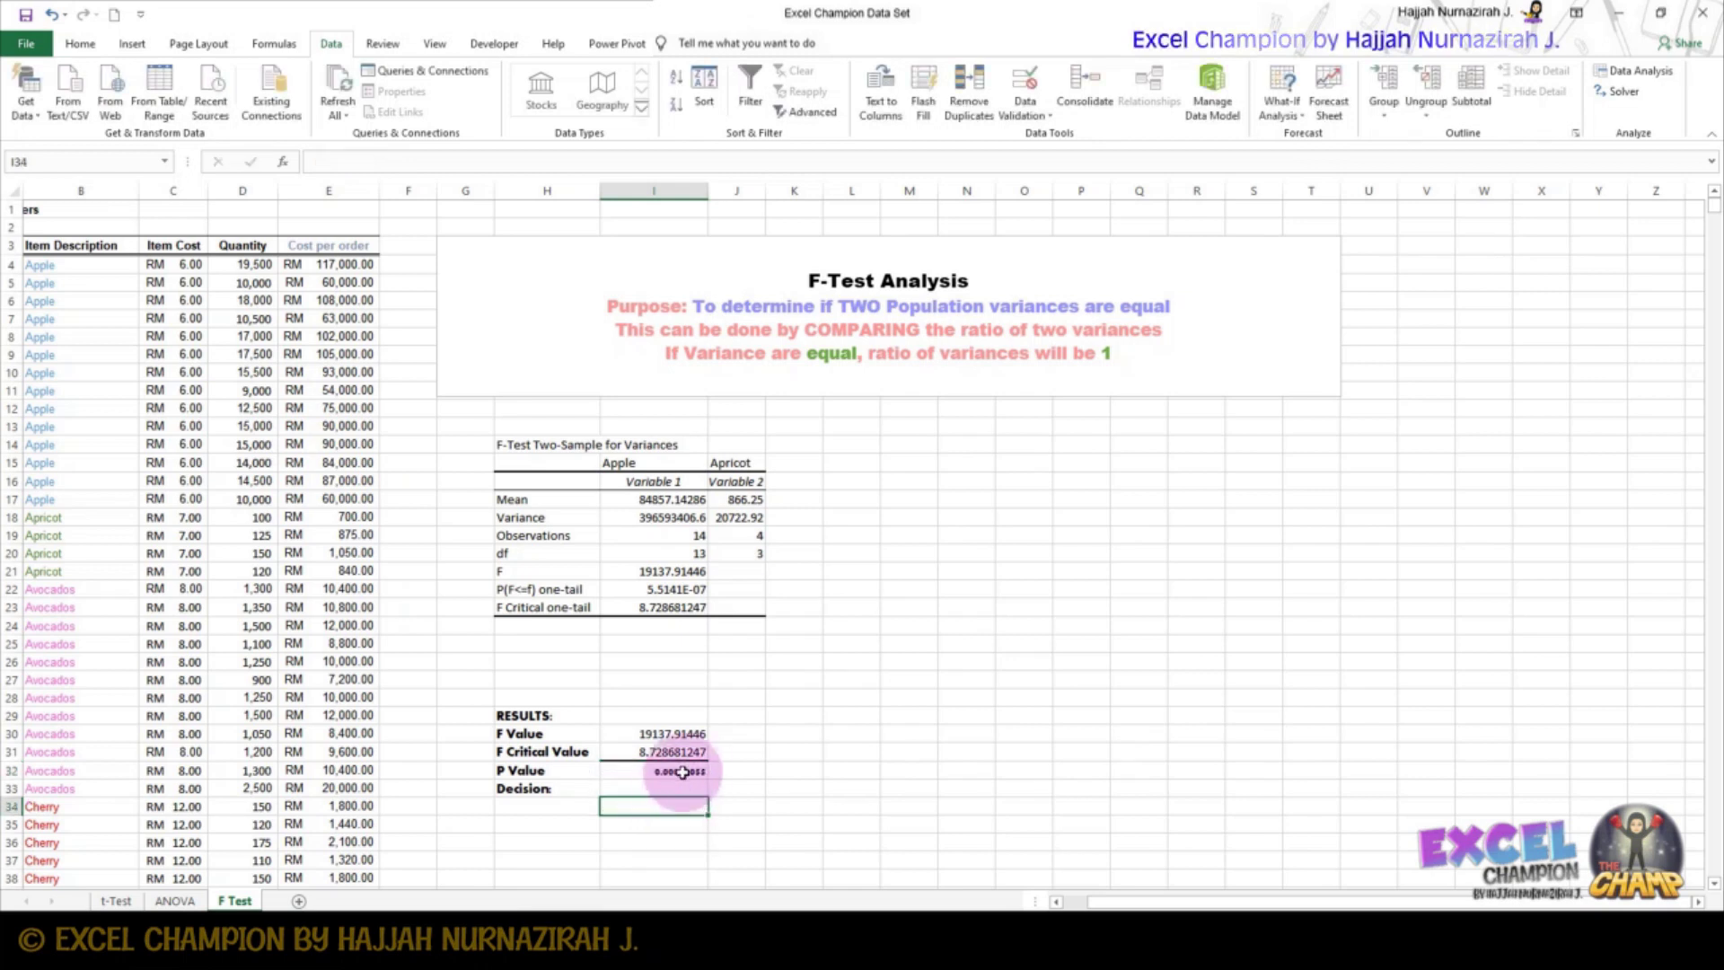
- Note '<0.05' in J32 and enter 'Reject Ho' as the decision in I33
click(746, 771)
text(<0.05)
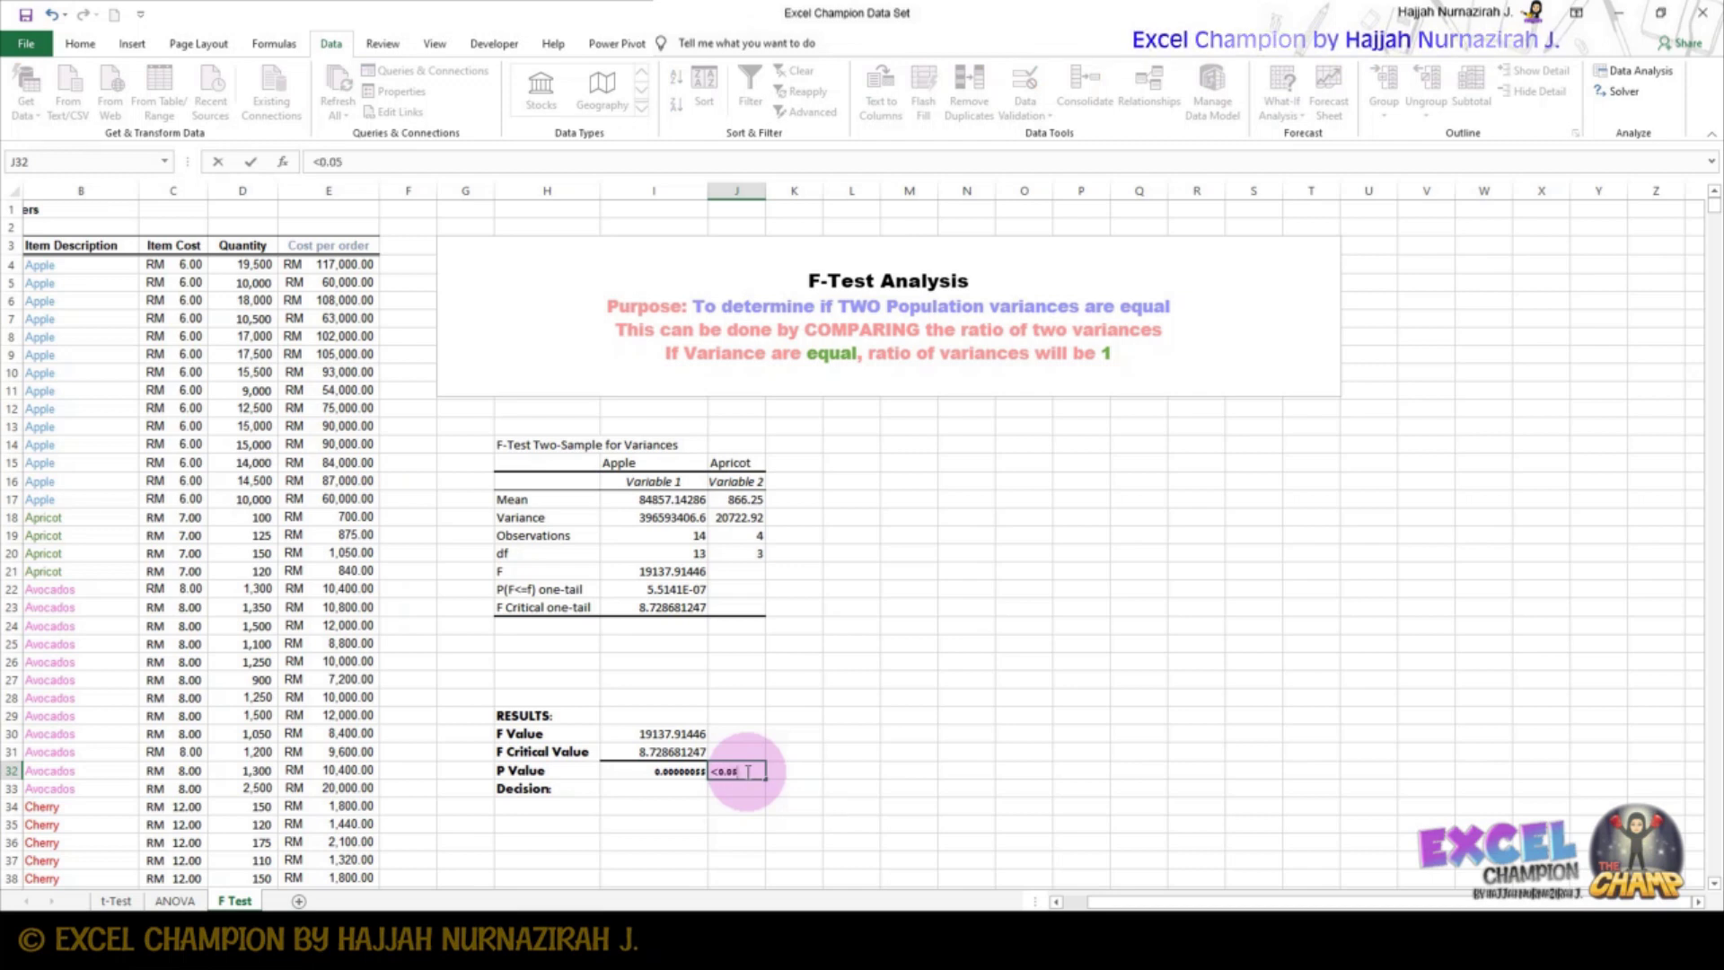
click(669, 784)
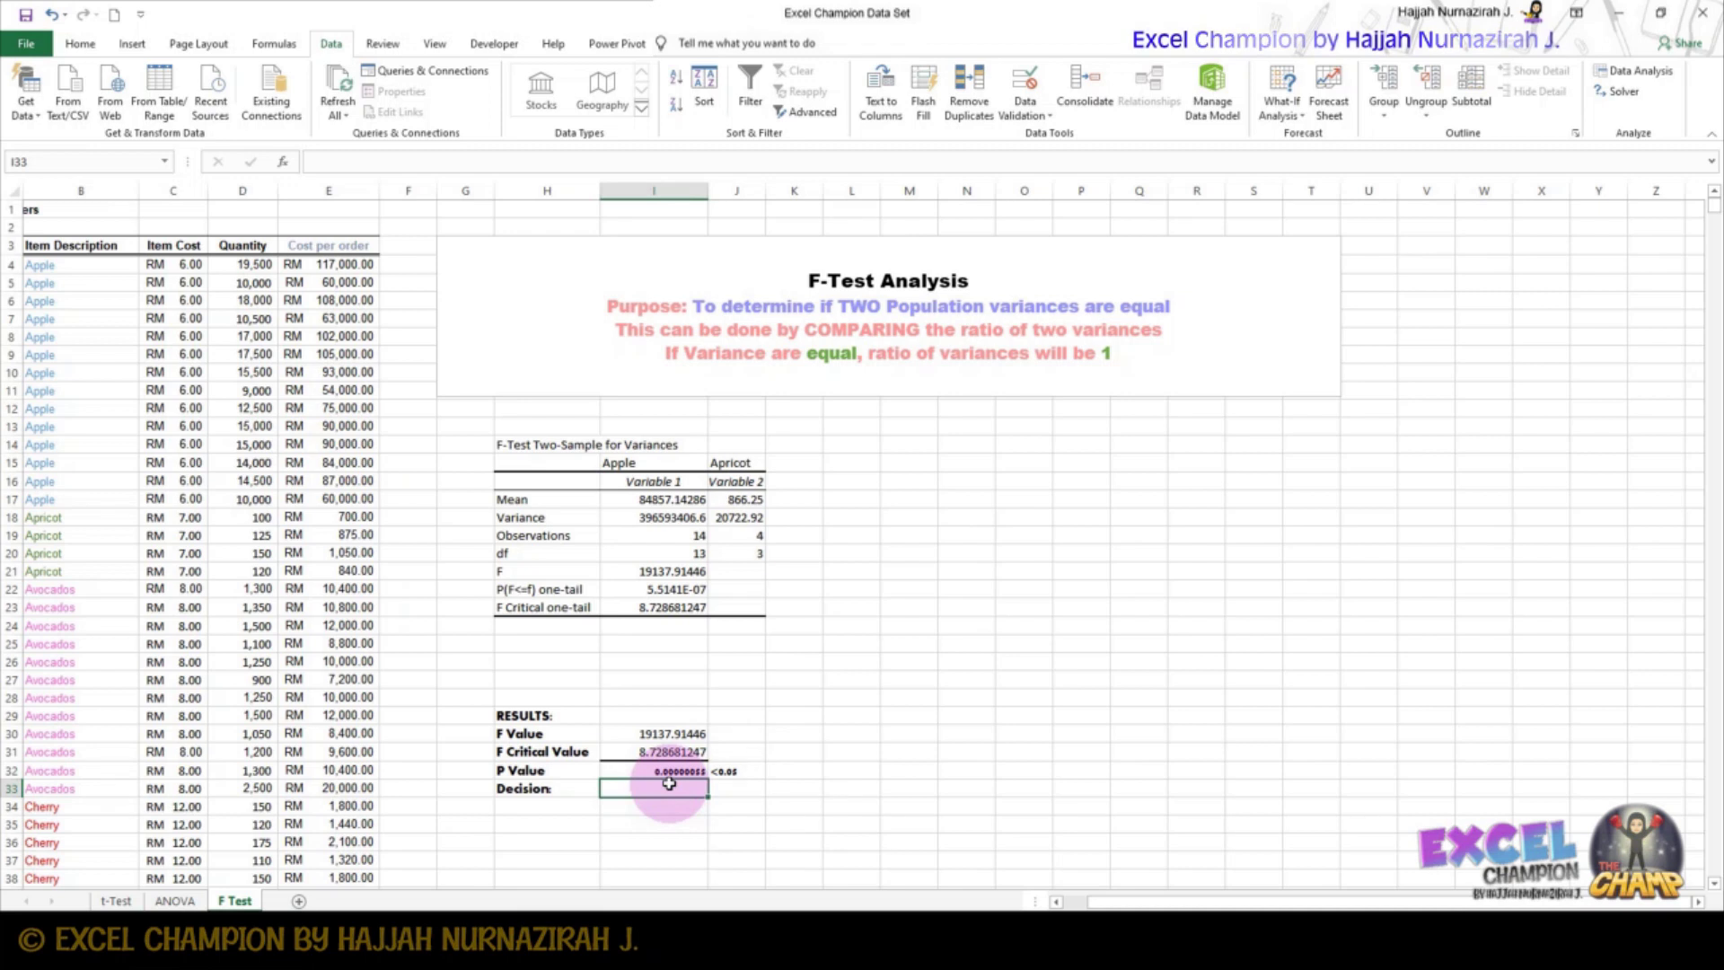
text(Reject Ho)
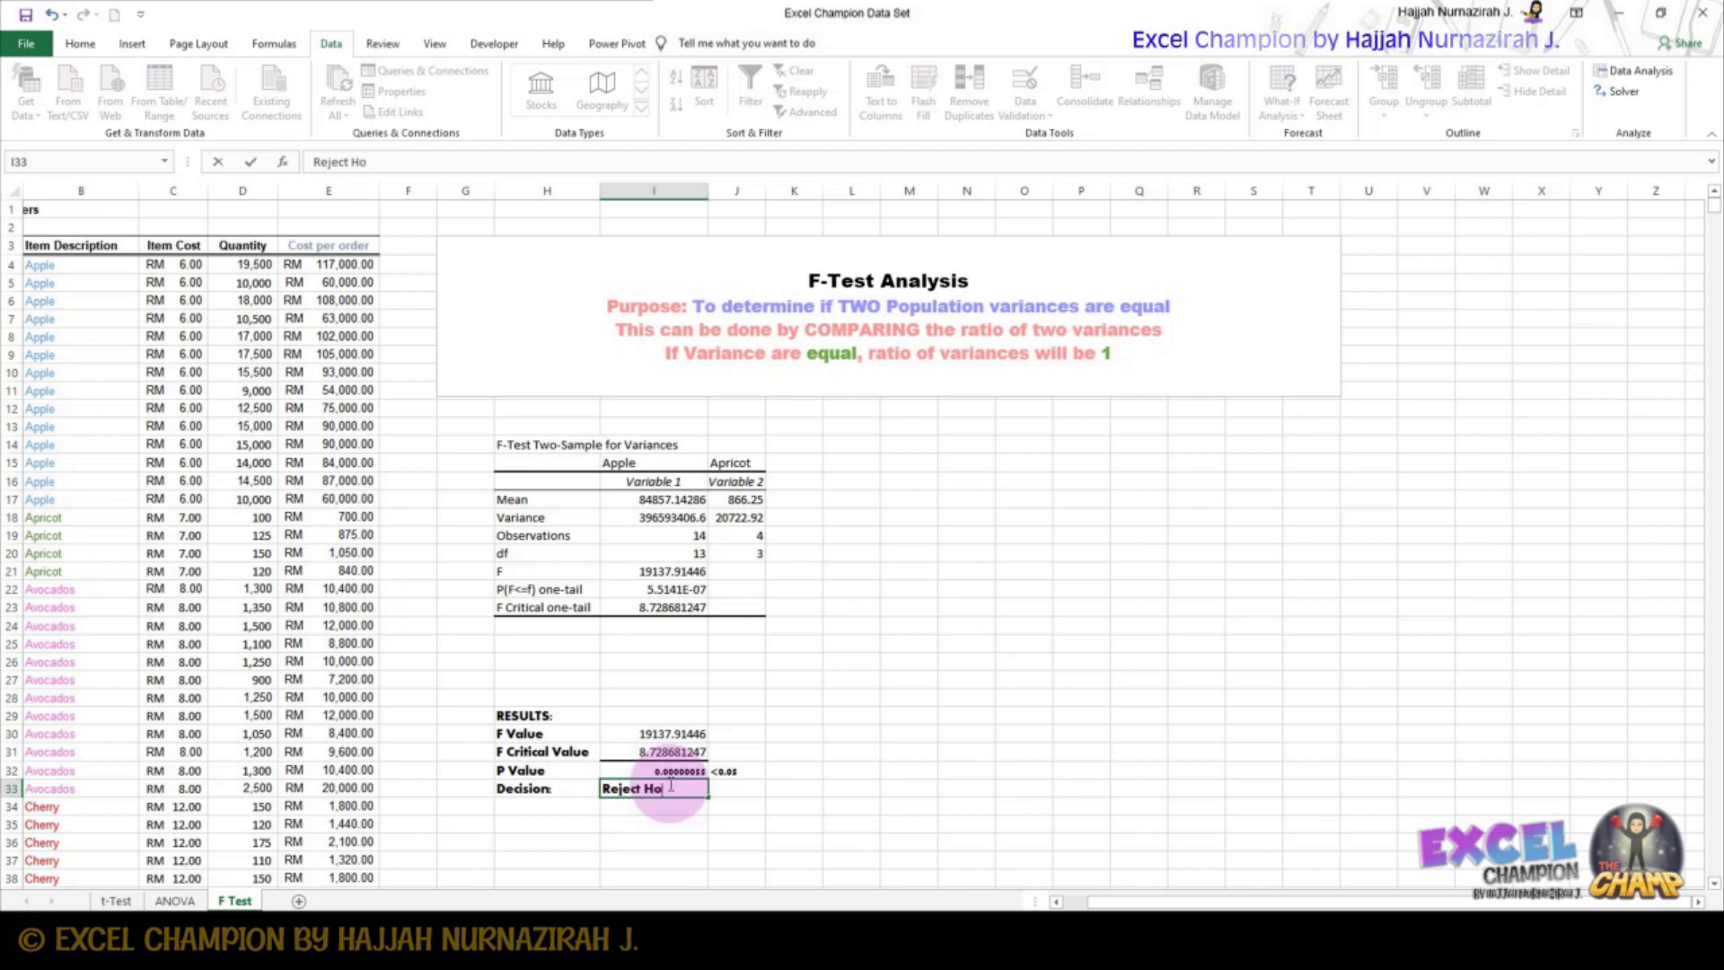
key(Return)
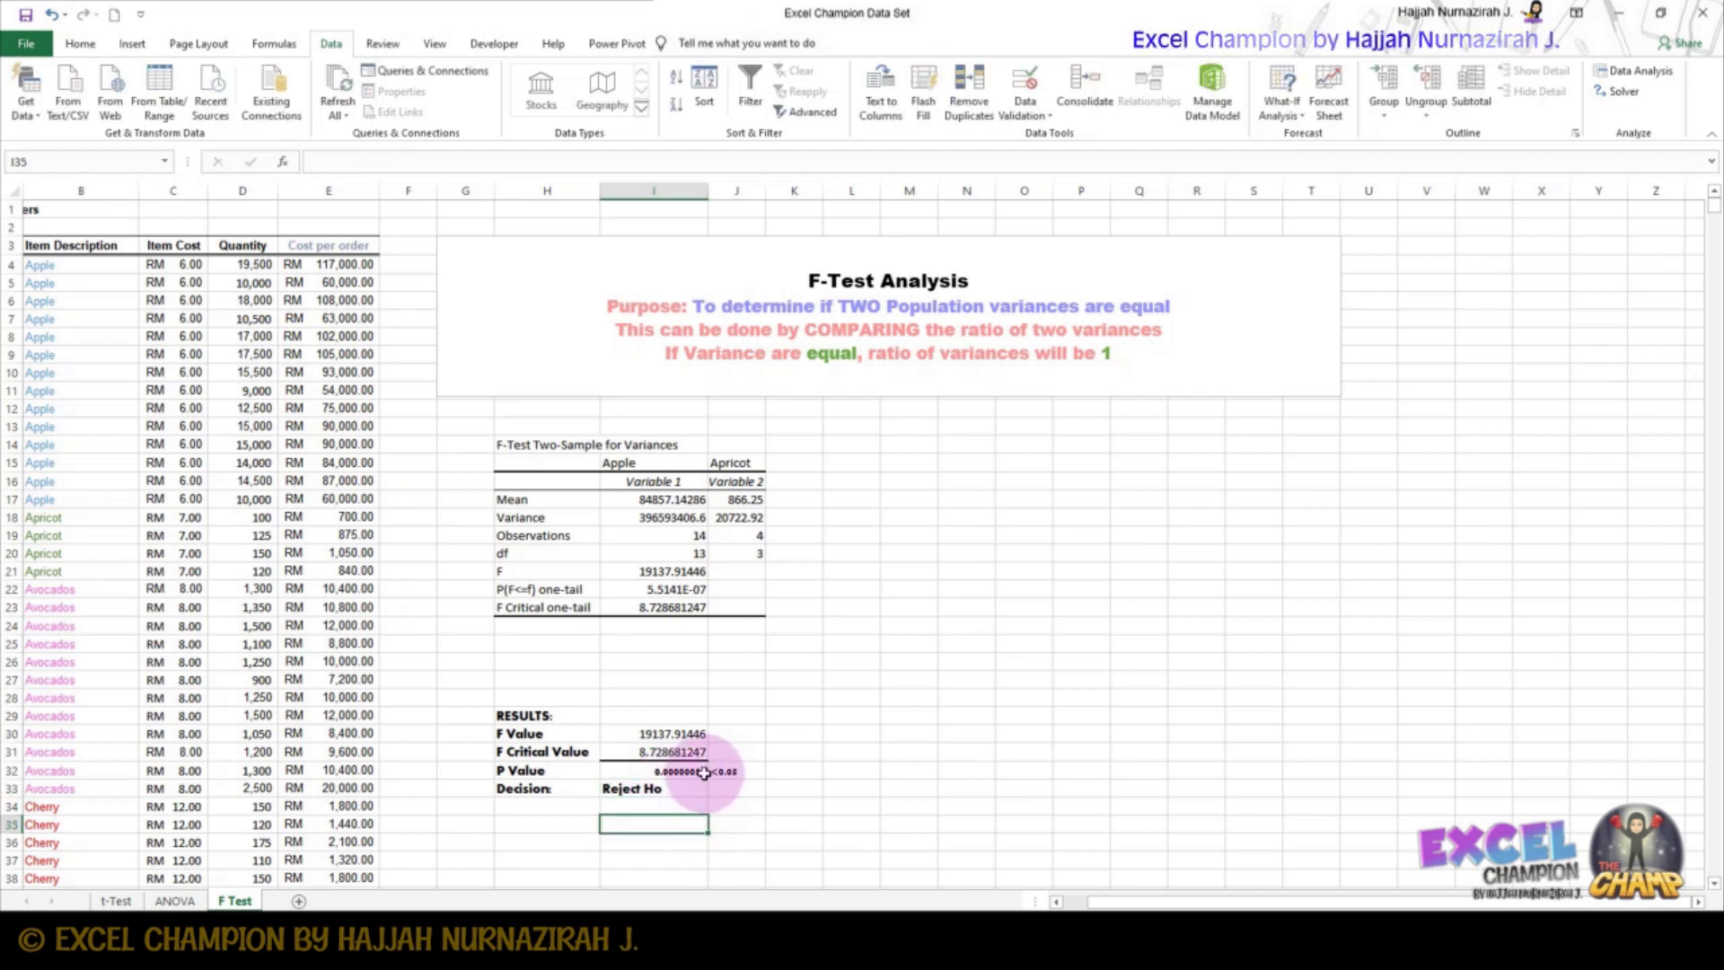